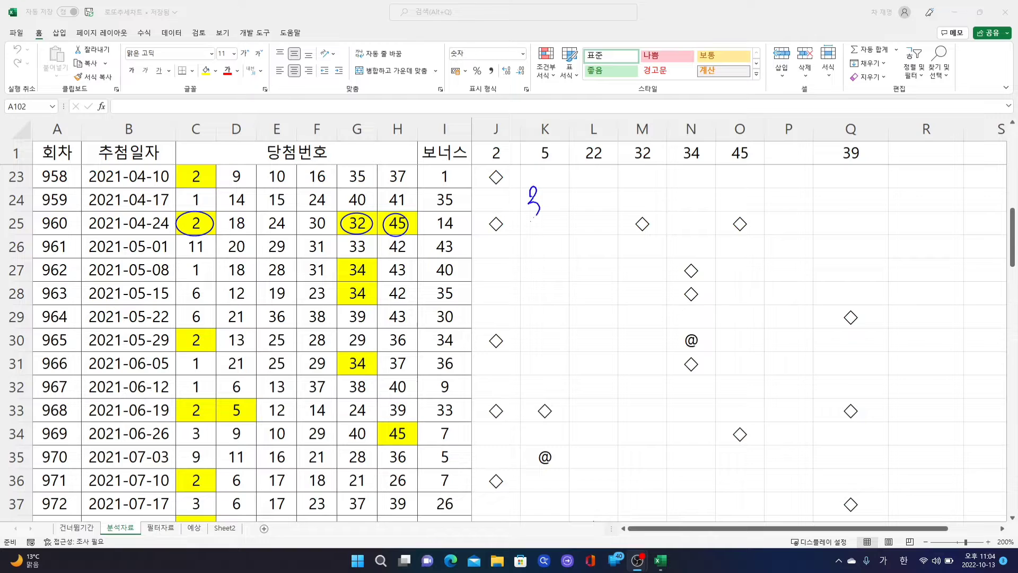
- Handwrite the note "3개의 수 동반 출현" beside draw 960, across rows 24 and 25
{"action": "mouse_move", "coordinate": [563, 199]}
{"action": "left_mouse_down"}
{"action": "mouse_move", "coordinate": [570, 229]}
{"action": "mouse_move", "coordinate": [585, 192]}
{"action": "mouse_move", "coordinate": [598, 200]}
{"action": "left_mouse_up"}
{"action": "left_click_drag", "start_coordinate": [597, 200], "coordinate": [605, 241]}
{"action": "mouse_move", "coordinate": [651, 188]}
{"action": "left_mouse_down"}
{"action": "mouse_move", "coordinate": [643, 208]}
{"action": "mouse_move", "coordinate": [669, 197]}
{"action": "left_mouse_up"}
{"action": "left_click_drag", "start_coordinate": [662, 211], "coordinate": [661, 234]}
{"action": "mouse_move", "coordinate": [701, 194]}
{"action": "left_mouse_down"}
{"action": "mouse_move", "coordinate": [717, 185]}
{"action": "mouse_move", "coordinate": [719, 203]}
{"action": "left_mouse_up"}
{"action": "left_click_drag", "start_coordinate": [716, 207], "coordinate": [715, 225]}
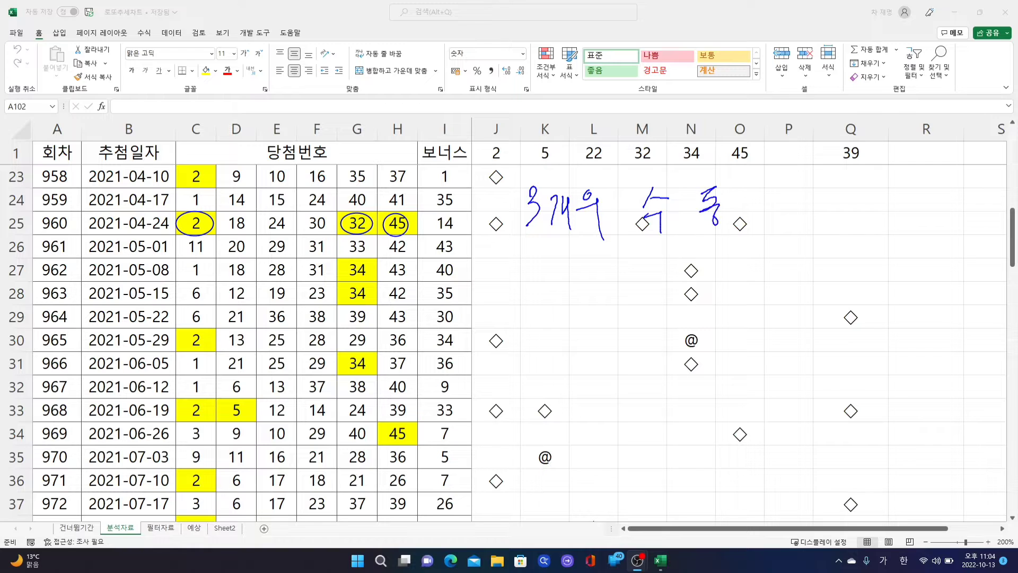
{"action": "mouse_move", "coordinate": [735, 186]}
{"action": "left_mouse_down"}
{"action": "mouse_move", "coordinate": [736, 207]}
{"action": "mouse_move", "coordinate": [741, 194]}
{"action": "left_mouse_up"}
{"action": "mouse_move", "coordinate": [734, 198]}
{"action": "left_mouse_down"}
{"action": "mouse_move", "coordinate": [745, 214]}
{"action": "mouse_move", "coordinate": [756, 195]}
{"action": "left_mouse_up"}
{"action": "mouse_move", "coordinate": [755, 200]}
{"action": "left_mouse_down"}
{"action": "mouse_move", "coordinate": [769, 193]}
{"action": "mouse_move", "coordinate": [764, 223]}
{"action": "left_mouse_up"}
{"action": "left_click_drag", "start_coordinate": [803, 180], "coordinate": [808, 194]}
{"action": "left_click_drag", "start_coordinate": [806, 198], "coordinate": [827, 202]}
{"action": "mouse_move", "coordinate": [813, 205]}
{"action": "left_mouse_down"}
{"action": "mouse_move", "coordinate": [812, 219]}
{"action": "mouse_move", "coordinate": [829, 229]}
{"action": "left_mouse_up"}
{"action": "left_click_drag", "start_coordinate": [836, 189], "coordinate": [840, 198]}
{"action": "mouse_move", "coordinate": [830, 208]}
{"action": "left_mouse_down"}
{"action": "mouse_move", "coordinate": [833, 227]}
{"action": "mouse_move", "coordinate": [847, 222]}
{"action": "mouse_move", "coordinate": [851, 235]}
{"action": "left_mouse_up"}
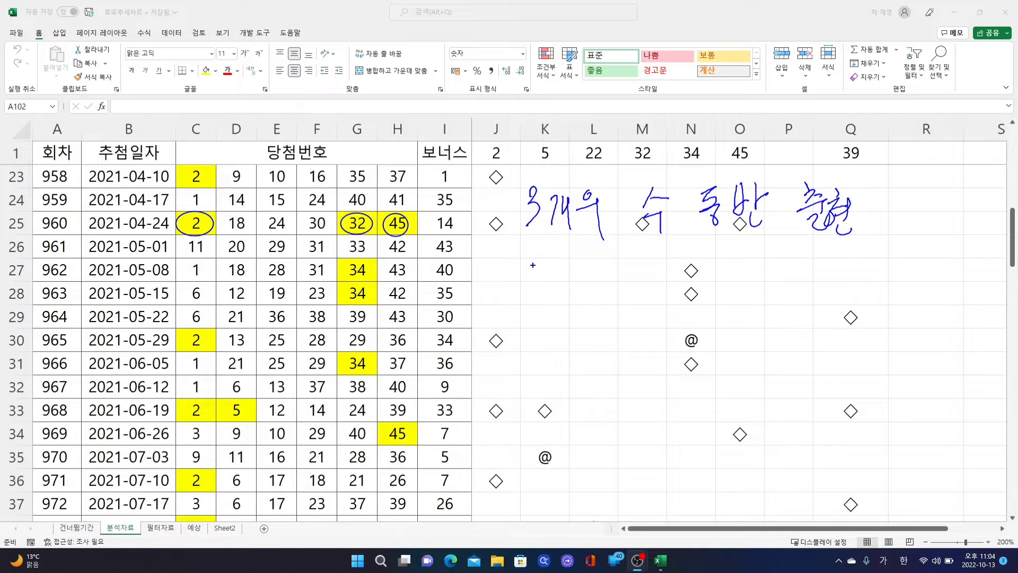
- Handwrite a second line of the note across rows 27 and 28, below "3개의 수 동반 출현"
{"action": "left_click_drag", "start_coordinate": [528, 265], "coordinate": [551, 298]}
{"action": "left_click_drag", "start_coordinate": [552, 280], "coordinate": [592, 268]}
{"action": "mouse_move", "coordinate": [575, 285]}
{"action": "left_mouse_down"}
{"action": "mouse_move", "coordinate": [598, 275]}
{"action": "mouse_move", "coordinate": [582, 301]}
{"action": "left_mouse_up"}
{"action": "left_click_drag", "start_coordinate": [582, 288], "coordinate": [607, 293]}
{"action": "left_click_drag", "start_coordinate": [640, 255], "coordinate": [634, 273]}
{"action": "mouse_move", "coordinate": [646, 261]}
{"action": "left_mouse_down"}
{"action": "mouse_move", "coordinate": [669, 263]}
{"action": "mouse_move", "coordinate": [669, 276]}
{"action": "left_mouse_up"}
{"action": "left_click_drag", "start_coordinate": [651, 278], "coordinate": [653, 307]}
{"action": "mouse_move", "coordinate": [703, 256]}
{"action": "left_mouse_down"}
{"action": "mouse_move", "coordinate": [719, 250]}
{"action": "mouse_move", "coordinate": [710, 277]}
{"action": "left_mouse_up"}
{"action": "mouse_move", "coordinate": [722, 253]}
{"action": "left_mouse_down"}
{"action": "mouse_move", "coordinate": [732, 251]}
{"action": "mouse_move", "coordinate": [727, 274]}
{"action": "left_mouse_up"}
{"action": "left_click_drag", "start_coordinate": [720, 280], "coordinate": [742, 295]}
{"action": "mouse_move", "coordinate": [745, 247]}
{"action": "left_mouse_down"}
{"action": "mouse_move", "coordinate": [754, 268]}
{"action": "mouse_move", "coordinate": [743, 282]}
{"action": "left_mouse_up"}
{"action": "left_click_drag", "start_coordinate": [741, 283], "coordinate": [762, 278]}
{"action": "mouse_move", "coordinate": [765, 262]}
{"action": "left_mouse_down"}
{"action": "mouse_move", "coordinate": [819, 273]}
{"action": "mouse_move", "coordinate": [837, 263]}
{"action": "left_mouse_up"}
{"action": "left_click_drag", "start_coordinate": [833, 264], "coordinate": [828, 295]}
{"action": "mouse_move", "coordinate": [840, 230]}
{"action": "left_mouse_down"}
{"action": "mouse_move", "coordinate": [843, 293]}
{"action": "mouse_move", "coordinate": [854, 260]}
{"action": "left_mouse_up"}
{"action": "left_click_drag", "start_coordinate": [860, 249], "coordinate": [870, 261]}
{"action": "mouse_move", "coordinate": [851, 271]}
{"action": "left_mouse_down"}
{"action": "mouse_move", "coordinate": [873, 268]}
{"action": "mouse_move", "coordinate": [873, 294]}
{"action": "left_mouse_up"}
{"action": "left_click_drag", "start_coordinate": [891, 232], "coordinate": [883, 285]}
{"action": "left_click", "coordinate": [881, 298]}
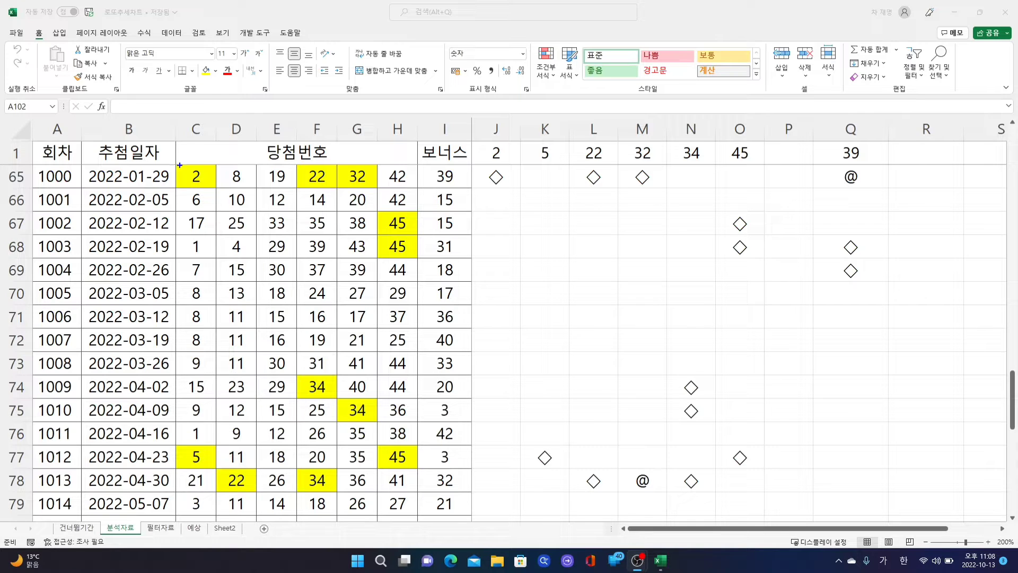
- Circle the highlighted winning numbers 2, 22 and 32 of draw 1000
{"action": "mouse_move", "coordinate": [181, 166]}
{"action": "left_mouse_down"}
{"action": "mouse_move", "coordinate": [190, 186]}
{"action": "mouse_move", "coordinate": [207, 171]}
{"action": "mouse_move", "coordinate": [187, 167]}
{"action": "left_mouse_up"}
{"action": "mouse_move", "coordinate": [301, 167]}
{"action": "left_mouse_down"}
{"action": "mouse_move", "coordinate": [317, 187]}
{"action": "mouse_move", "coordinate": [310, 166]}
{"action": "left_mouse_up"}
{"action": "mouse_move", "coordinate": [355, 166]}
{"action": "left_mouse_down"}
{"action": "mouse_move", "coordinate": [358, 186]}
{"action": "mouse_move", "coordinate": [371, 174]}
{"action": "mouse_move", "coordinate": [364, 166]}
{"action": "left_mouse_up"}
- Handwrite a short note beside draw 1000, across columns K to O
{"action": "mouse_move", "coordinate": [533, 178]}
{"action": "left_mouse_down"}
{"action": "mouse_move", "coordinate": [526, 206]}
{"action": "mouse_move", "coordinate": [574, 204]}
{"action": "mouse_move", "coordinate": [581, 214]}
{"action": "mouse_move", "coordinate": [602, 186]}
{"action": "mouse_move", "coordinate": [616, 195]}
{"action": "mouse_move", "coordinate": [619, 223]}
{"action": "left_mouse_up"}
{"action": "mouse_move", "coordinate": [658, 179]}
{"action": "left_mouse_down"}
{"action": "mouse_move", "coordinate": [650, 194]}
{"action": "mouse_move", "coordinate": [667, 188]}
{"action": "left_mouse_up"}
{"action": "left_click_drag", "start_coordinate": [636, 201], "coordinate": [658, 218]}
{"action": "mouse_move", "coordinate": [702, 183]}
{"action": "left_mouse_down"}
{"action": "mouse_move", "coordinate": [721, 185]}
{"action": "mouse_move", "coordinate": [717, 204]}
{"action": "left_mouse_up"}
{"action": "mouse_move", "coordinate": [699, 201]}
{"action": "left_mouse_down"}
{"action": "mouse_move", "coordinate": [728, 197]}
{"action": "mouse_move", "coordinate": [710, 221]}
{"action": "left_mouse_up"}
{"action": "left_click_drag", "start_coordinate": [727, 179], "coordinate": [738, 207]}
{"action": "mouse_move", "coordinate": [745, 181]}
{"action": "left_mouse_down"}
{"action": "mouse_move", "coordinate": [746, 201]}
{"action": "mouse_move", "coordinate": [754, 192]}
{"action": "left_mouse_up"}
{"action": "mouse_move", "coordinate": [731, 205]}
{"action": "left_mouse_down"}
{"action": "mouse_move", "coordinate": [750, 218]}
{"action": "mouse_move", "coordinate": [783, 194]}
{"action": "mouse_move", "coordinate": [749, 197]}
{"action": "mouse_move", "coordinate": [739, 217]}
{"action": "left_mouse_up"}
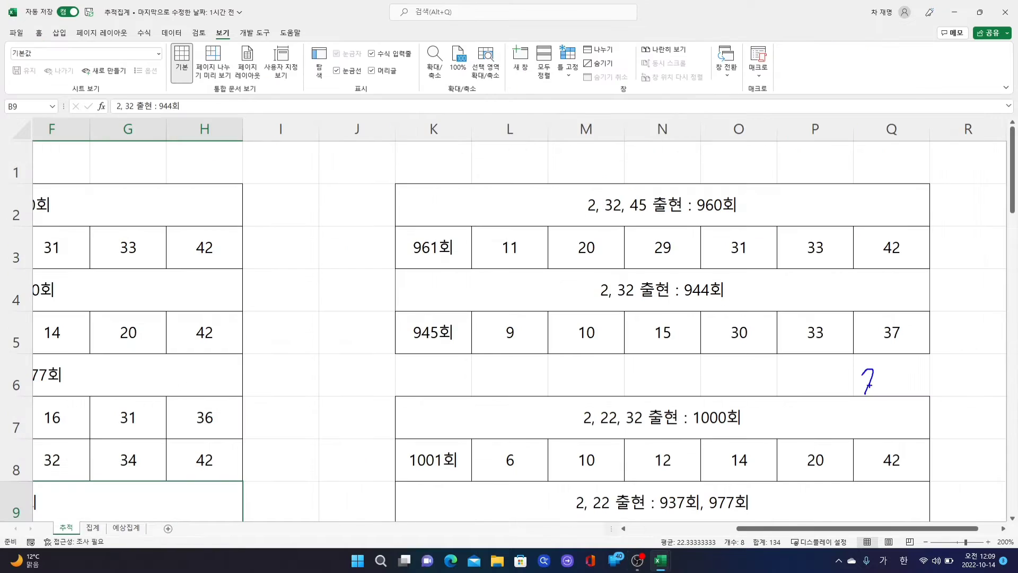
- Handwrite a two-line note over Q6:R8: "절대" wording ending in a large X, and "확률" with an upward arrow beneath
{"action": "mouse_move", "coordinate": [867, 383]}
{"action": "left_mouse_down"}
{"action": "mouse_move", "coordinate": [899, 408]}
{"action": "mouse_move", "coordinate": [910, 390]}
{"action": "mouse_move", "coordinate": [923, 403]}
{"action": "left_mouse_up"}
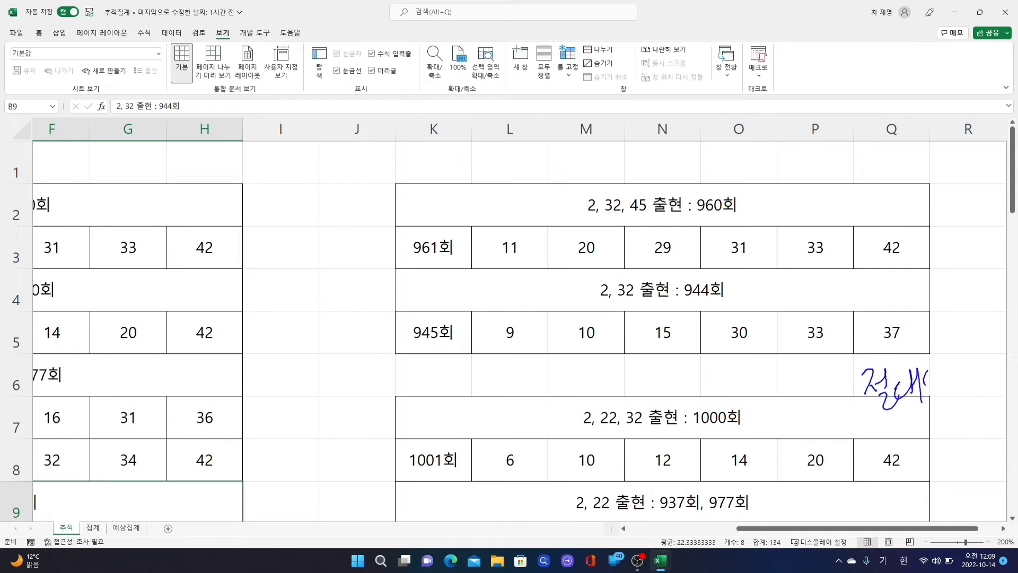
{"action": "left_click_drag", "start_coordinate": [927, 367], "coordinate": [943, 415]}
{"action": "mouse_move", "coordinate": [964, 362]}
{"action": "left_mouse_down"}
{"action": "mouse_move", "coordinate": [958, 404]}
{"action": "mouse_move", "coordinate": [997, 396]}
{"action": "left_mouse_up"}
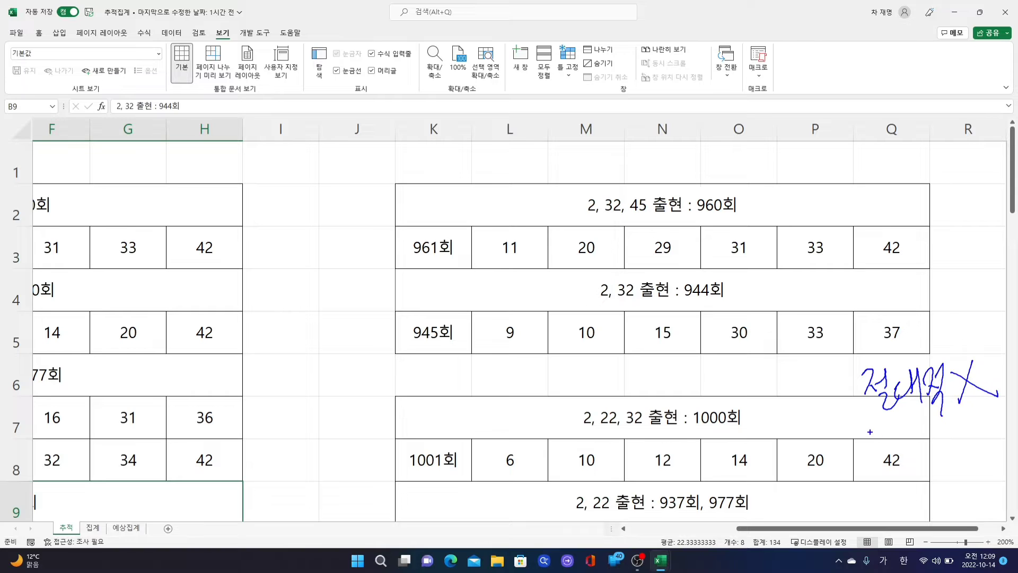
{"action": "left_click_drag", "start_coordinate": [868, 416], "coordinate": [870, 436]}
{"action": "mouse_move", "coordinate": [864, 448]}
{"action": "left_mouse_down"}
{"action": "mouse_move", "coordinate": [890, 444]}
{"action": "mouse_move", "coordinate": [901, 425]}
{"action": "left_mouse_up"}
{"action": "mouse_move", "coordinate": [901, 430]}
{"action": "left_mouse_down"}
{"action": "mouse_move", "coordinate": [881, 448]}
{"action": "mouse_move", "coordinate": [917, 464]}
{"action": "left_mouse_up"}
{"action": "left_click_drag", "start_coordinate": [953, 423], "coordinate": [954, 472]}
{"action": "mouse_move", "coordinate": [949, 435]}
{"action": "left_mouse_down"}
{"action": "mouse_move", "coordinate": [932, 457]}
{"action": "mouse_move", "coordinate": [985, 440]}
{"action": "left_mouse_up"}
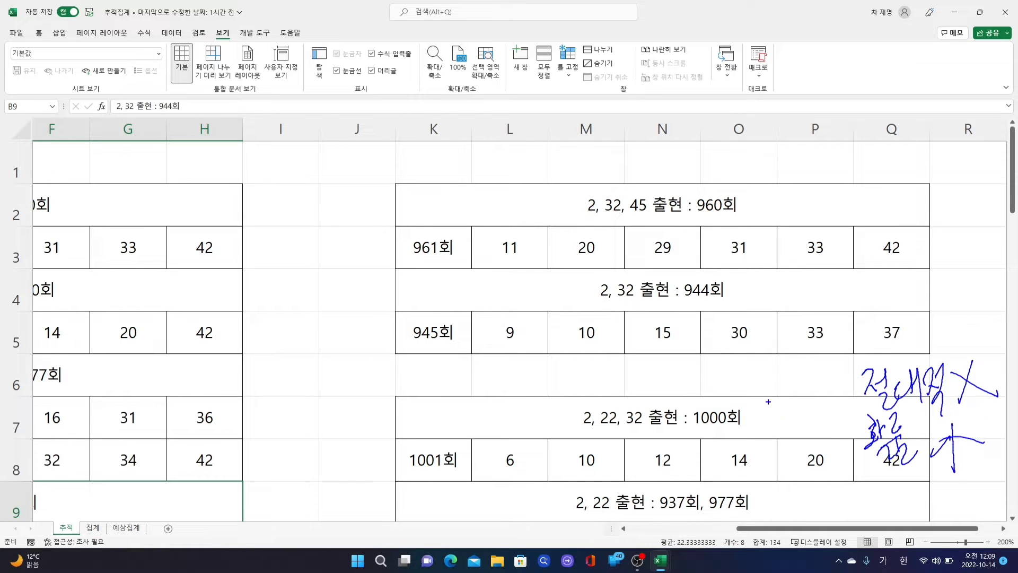
- Handwrite "50%" next to the "확률" note and draw a wavy line under both
{"action": "mouse_move", "coordinate": [766, 395]}
{"action": "left_mouse_down"}
{"action": "mouse_move", "coordinate": [763, 438]}
{"action": "mouse_move", "coordinate": [744, 427]}
{"action": "left_mouse_up"}
{"action": "mouse_move", "coordinate": [789, 413]}
{"action": "left_mouse_down"}
{"action": "mouse_move", "coordinate": [801, 456]}
{"action": "mouse_move", "coordinate": [828, 445]}
{"action": "left_mouse_up"}
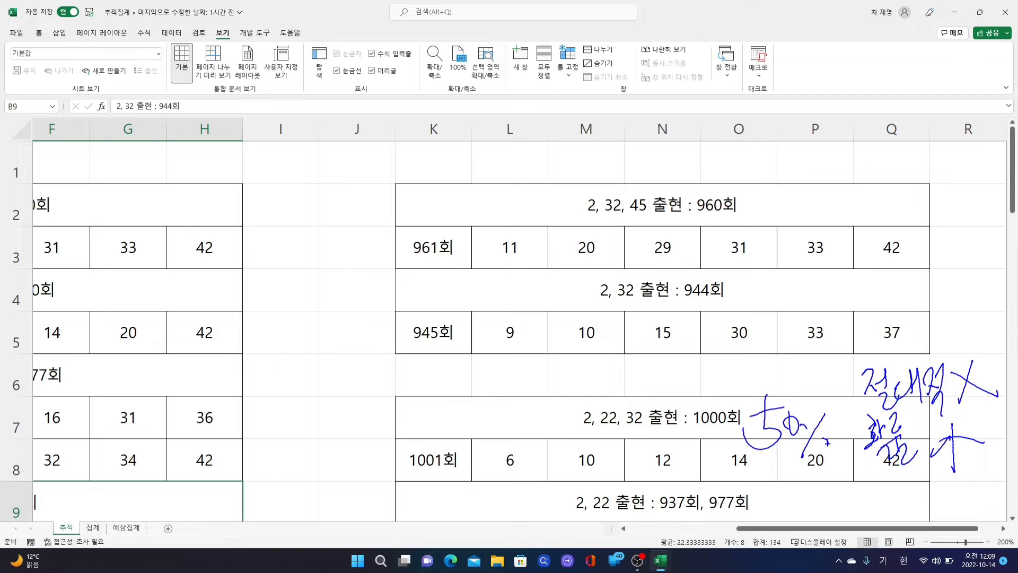
{"action": "left_click_drag", "start_coordinate": [735, 466], "coordinate": [963, 457]}
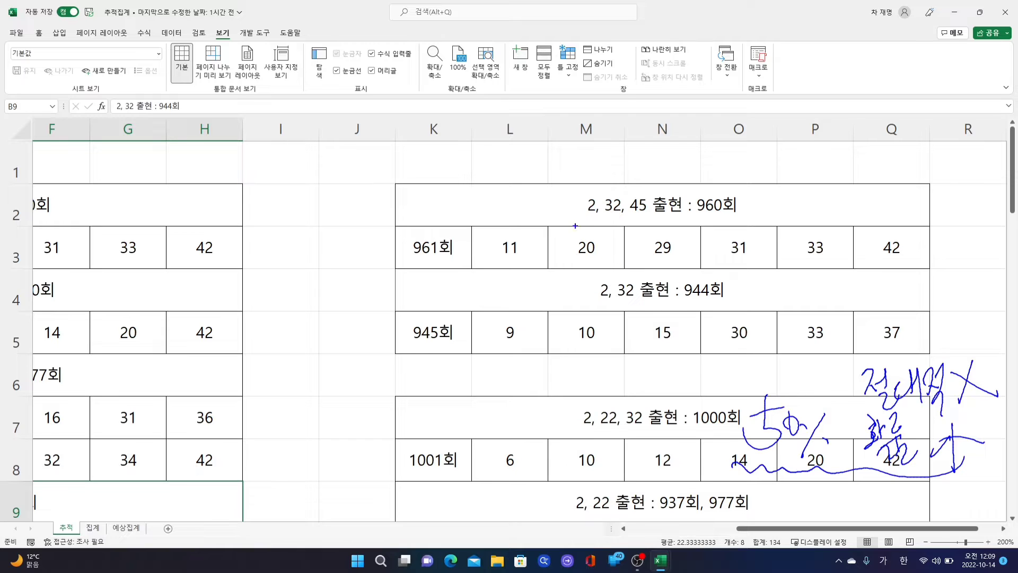
- Underline "2, 32, 45" and "2, 32" in the headings, and cross out 33 in the 961회 and 945회 rows
{"action": "left_click_drag", "start_coordinate": [581, 217], "coordinate": [673, 214]}
{"action": "left_click_drag", "start_coordinate": [594, 305], "coordinate": [629, 299]}
{"action": "mouse_move", "coordinate": [833, 244]}
{"action": "left_mouse_down"}
{"action": "mouse_move", "coordinate": [787, 267]}
{"action": "mouse_move", "coordinate": [838, 271]}
{"action": "left_mouse_up"}
{"action": "mouse_move", "coordinate": [833, 319]}
{"action": "left_mouse_down"}
{"action": "mouse_move", "coordinate": [785, 352]}
{"action": "mouse_move", "coordinate": [850, 364]}
{"action": "left_mouse_up"}
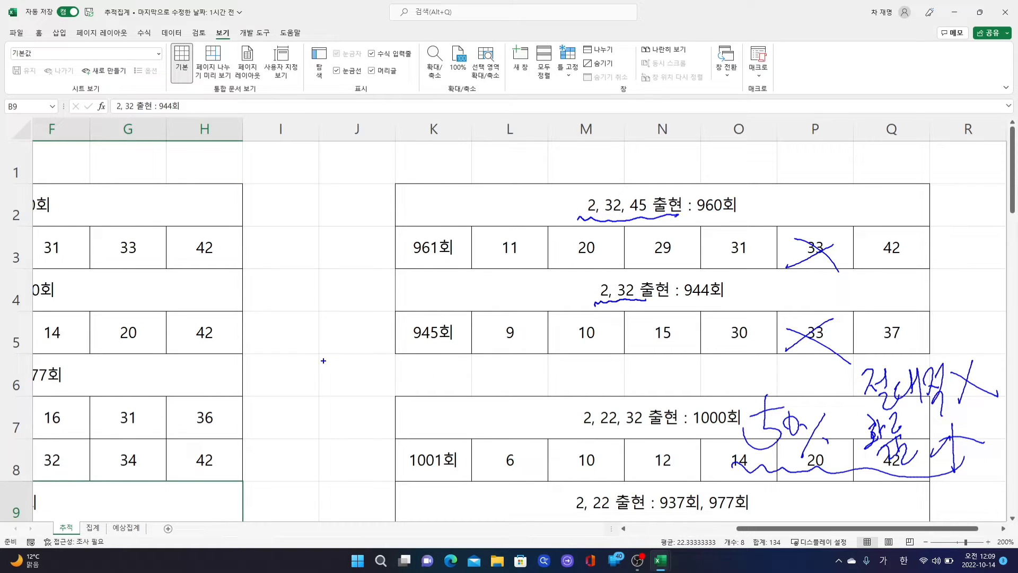
- Handwrite "11, 20, 29, 31, 42" below the 945회 row and draw a wavy underline beneath the numbers
{"action": "mouse_move", "coordinate": [323, 353]}
{"action": "left_mouse_down"}
{"action": "mouse_move", "coordinate": [324, 386]}
{"action": "mouse_move", "coordinate": [335, 380]}
{"action": "mouse_move", "coordinate": [338, 397]}
{"action": "mouse_move", "coordinate": [387, 382]}
{"action": "left_mouse_up"}
{"action": "mouse_move", "coordinate": [396, 368]}
{"action": "left_mouse_down"}
{"action": "mouse_move", "coordinate": [392, 386]}
{"action": "mouse_move", "coordinate": [399, 368]}
{"action": "mouse_move", "coordinate": [411, 396]}
{"action": "mouse_move", "coordinate": [451, 371]}
{"action": "mouse_move", "coordinate": [460, 378]}
{"action": "left_mouse_up"}
{"action": "left_click_drag", "start_coordinate": [472, 354], "coordinate": [476, 398]}
{"action": "mouse_move", "coordinate": [500, 359]}
{"action": "left_mouse_down"}
{"action": "mouse_move", "coordinate": [502, 392]}
{"action": "mouse_move", "coordinate": [522, 395]}
{"action": "left_mouse_up"}
{"action": "left_click_drag", "start_coordinate": [532, 383], "coordinate": [528, 395]}
{"action": "mouse_move", "coordinate": [562, 358]}
{"action": "left_mouse_down"}
{"action": "mouse_move", "coordinate": [575, 371]}
{"action": "mouse_move", "coordinate": [570, 392]}
{"action": "mouse_move", "coordinate": [610, 378]}
{"action": "left_mouse_up"}
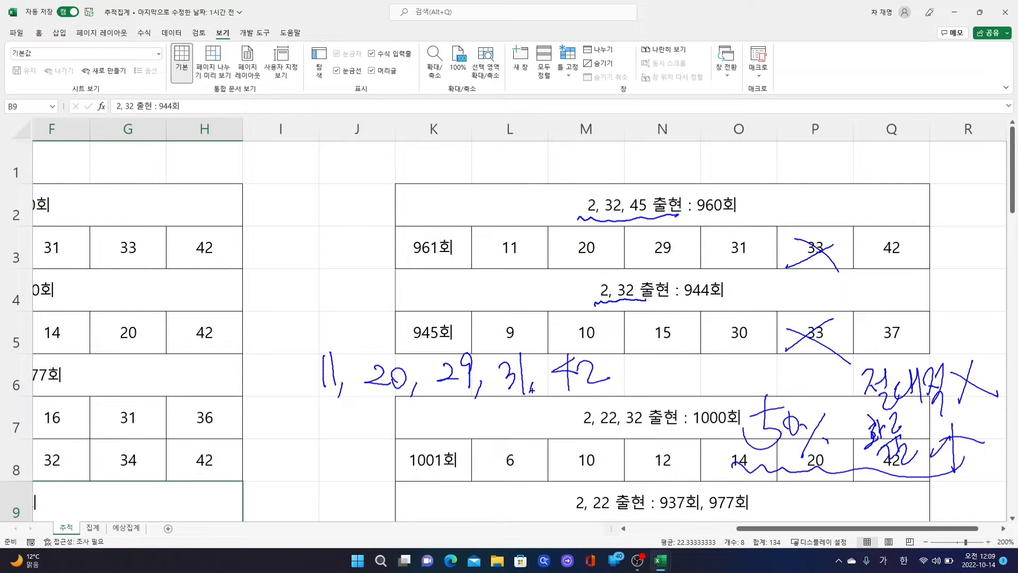
{"action": "mouse_move", "coordinate": [316, 410]}
{"action": "left_mouse_down"}
{"action": "mouse_move", "coordinate": [530, 397]}
{"action": "mouse_move", "coordinate": [610, 378]}
{"action": "left_mouse_up"}
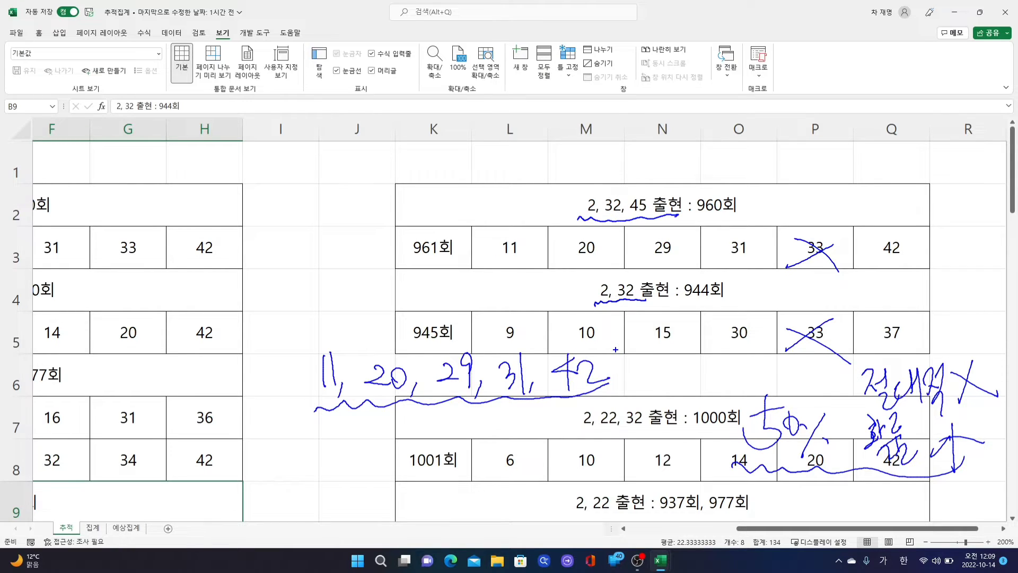
- Underline "2, 22, 32" in the 1000회 heading and double-underline "2, 22" in the 937회, 977회 heading
{"action": "scroll", "coordinate": [615, 349], "scroll_direction": "down", "scroll_amount": 2}
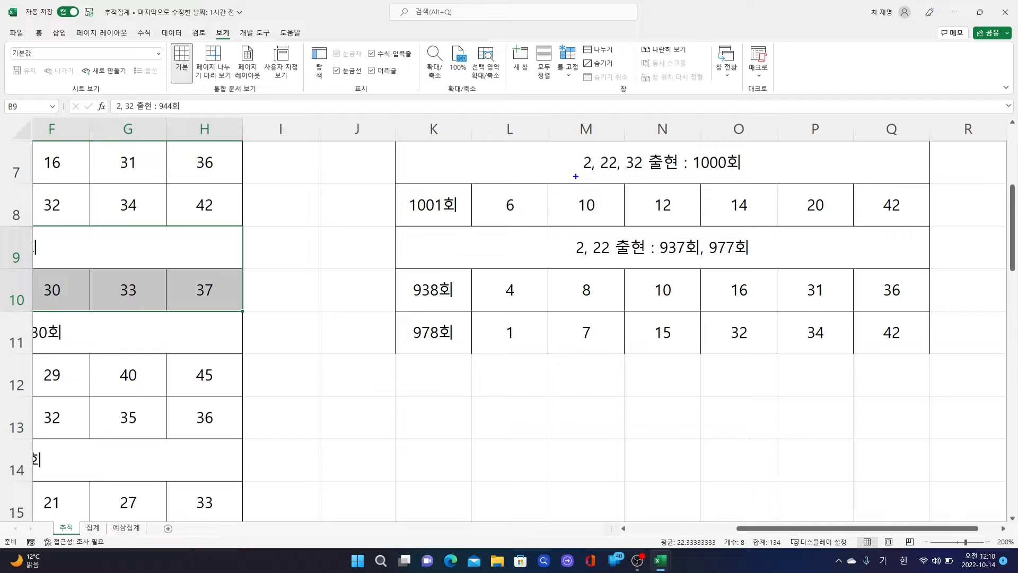
{"action": "left_click_drag", "start_coordinate": [574, 174], "coordinate": [649, 174]}
{"action": "mouse_move", "coordinate": [573, 260]}
{"action": "left_mouse_down"}
{"action": "mouse_move", "coordinate": [608, 260]}
{"action": "mouse_move", "coordinate": [569, 257]}
{"action": "left_mouse_up"}
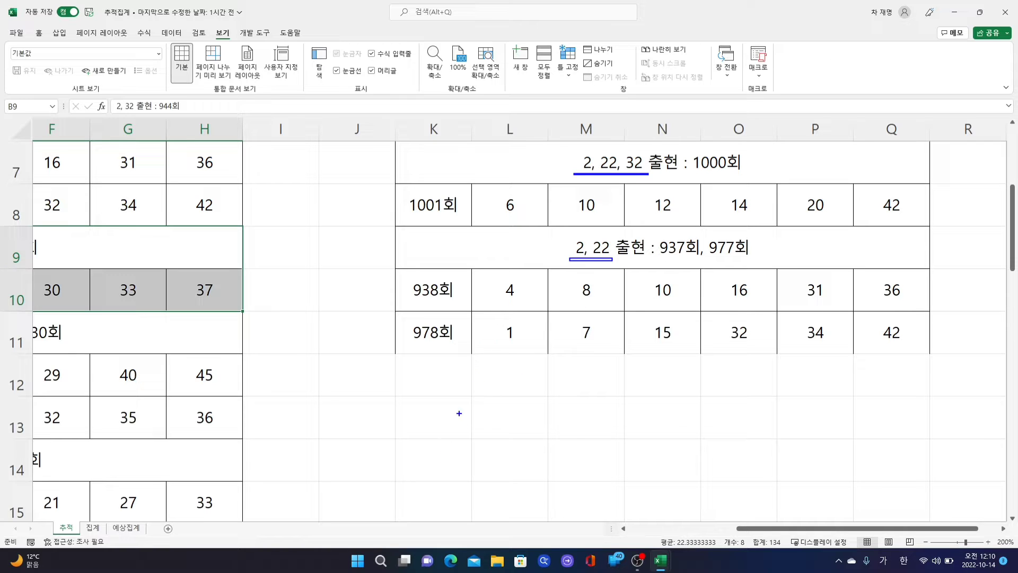
- Handwrite "최근 100회" below the 978회 row, across columns K to M
{"action": "left_click_drag", "start_coordinate": [417, 389], "coordinate": [435, 430]}
{"action": "left_click_drag", "start_coordinate": [439, 401], "coordinate": [443, 445]}
{"action": "left_click_drag", "start_coordinate": [446, 405], "coordinate": [470, 436]}
{"action": "left_click_drag", "start_coordinate": [508, 393], "coordinate": [509, 432]}
{"action": "mouse_move", "coordinate": [522, 416]}
{"action": "left_mouse_down"}
{"action": "mouse_move", "coordinate": [519, 432]}
{"action": "mouse_move", "coordinate": [527, 419]}
{"action": "left_mouse_up"}
{"action": "left_click_drag", "start_coordinate": [534, 408], "coordinate": [564, 400]}
{"action": "left_click_drag", "start_coordinate": [558, 405], "coordinate": [560, 430]}
{"action": "left_click_drag", "start_coordinate": [544, 433], "coordinate": [569, 429]}
{"action": "left_click_drag", "start_coordinate": [570, 392], "coordinate": [571, 443]}
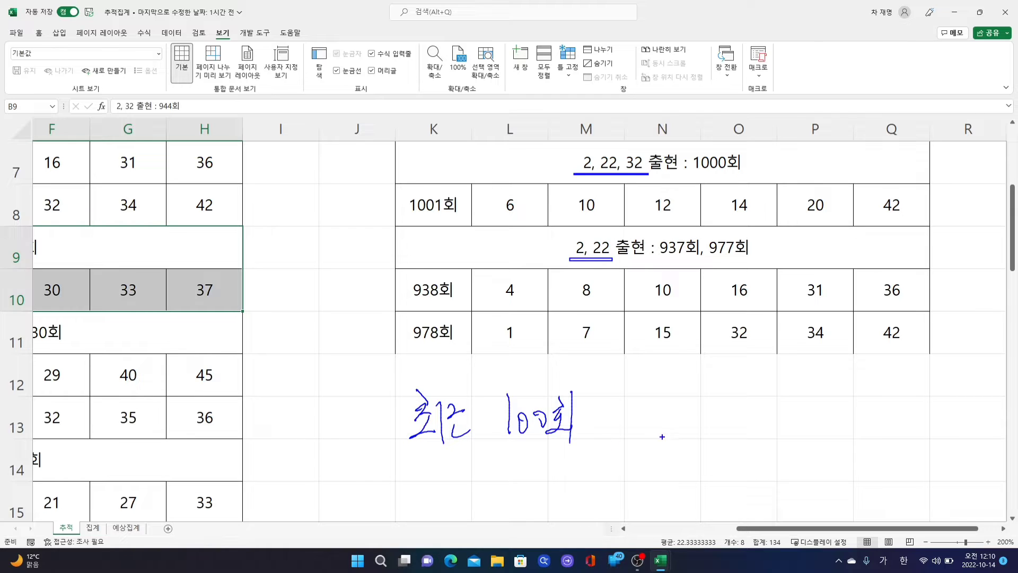
- Continue the handwritten line after "최근 100회" with "추첨 中 2, 22"
{"action": "left_click_drag", "start_coordinate": [629, 391], "coordinate": [648, 454]}
{"action": "mouse_move", "coordinate": [652, 407]}
{"action": "left_mouse_down"}
{"action": "mouse_move", "coordinate": [663, 439]}
{"action": "mouse_move", "coordinate": [670, 435]}
{"action": "left_mouse_up"}
{"action": "left_click_drag", "start_coordinate": [669, 422], "coordinate": [669, 439]}
{"action": "mouse_move", "coordinate": [652, 444]}
{"action": "left_mouse_down"}
{"action": "mouse_move", "coordinate": [657, 458]}
{"action": "mouse_move", "coordinate": [669, 443]}
{"action": "left_mouse_up"}
{"action": "left_click_drag", "start_coordinate": [661, 457], "coordinate": [683, 448]}
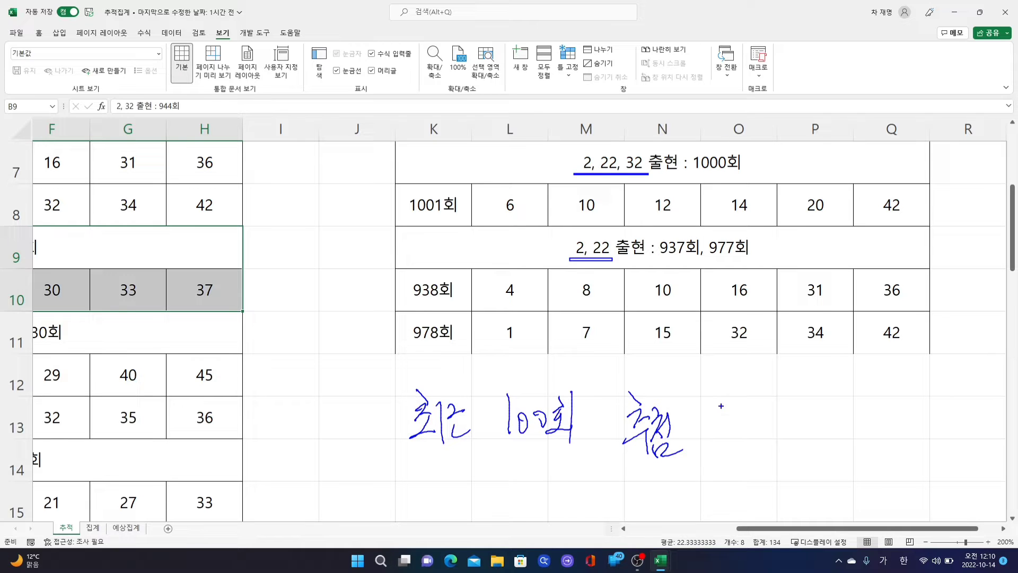
{"action": "left_click_drag", "start_coordinate": [714, 416], "coordinate": [732, 463]}
{"action": "left_click_drag", "start_coordinate": [783, 408], "coordinate": [800, 425]}
{"action": "left_click_drag", "start_coordinate": [810, 424], "coordinate": [803, 437]}
{"action": "left_click_drag", "start_coordinate": [832, 406], "coordinate": [852, 426]}
{"action": "mouse_move", "coordinate": [851, 407]}
{"action": "left_mouse_down"}
{"action": "mouse_move", "coordinate": [864, 424]}
{"action": "mouse_move", "coordinate": [878, 423]}
{"action": "left_mouse_up"}
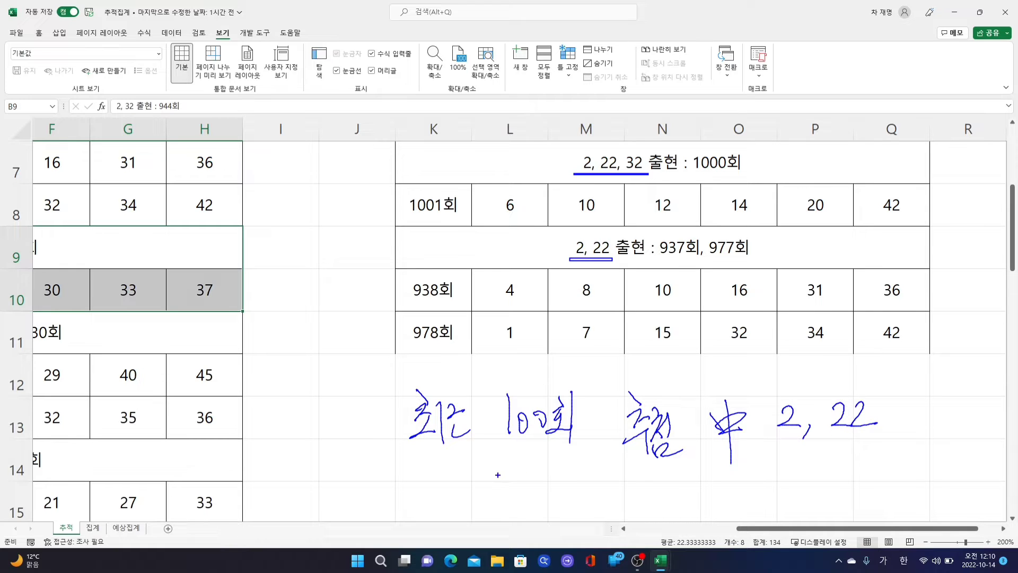
- Handwrite "3회" beneath the "최근 100회" text
{"action": "mouse_move", "coordinate": [466, 469]}
{"action": "left_mouse_down"}
{"action": "mouse_move", "coordinate": [475, 475]}
{"action": "mouse_move", "coordinate": [465, 498]}
{"action": "left_mouse_up"}
{"action": "left_click_drag", "start_coordinate": [496, 461], "coordinate": [496, 493]}
{"action": "mouse_move", "coordinate": [492, 495]}
{"action": "left_mouse_down"}
{"action": "mouse_move", "coordinate": [512, 494]}
{"action": "mouse_move", "coordinate": [514, 515]}
{"action": "left_mouse_up"}
{"action": "left_click_drag", "start_coordinate": [487, 471], "coordinate": [519, 465]}
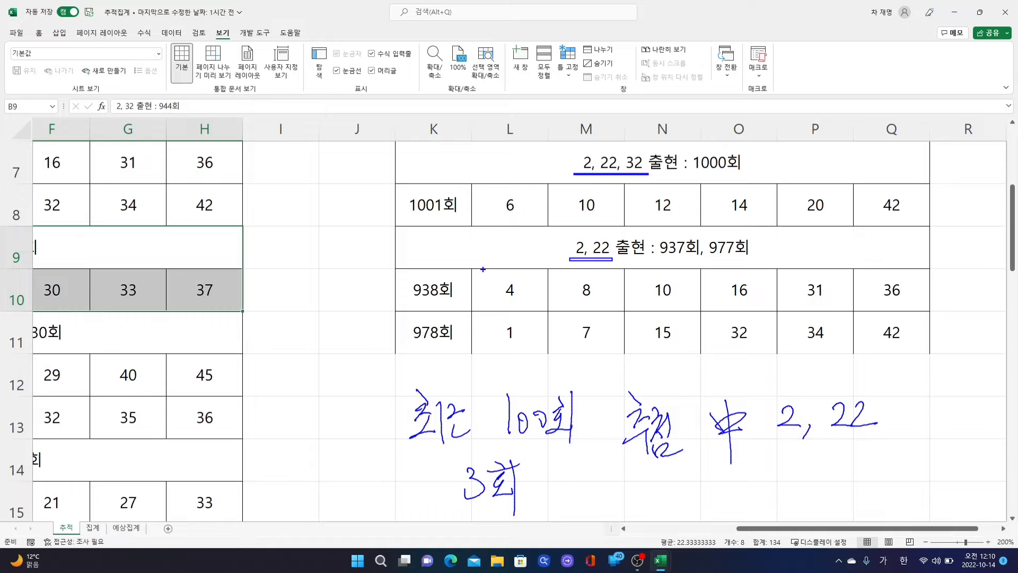
- Draw a box around all six winning numbers of the 938회 row and a large upward arrow beside the table
{"action": "left_click_drag", "start_coordinate": [482, 272], "coordinate": [885, 300]}
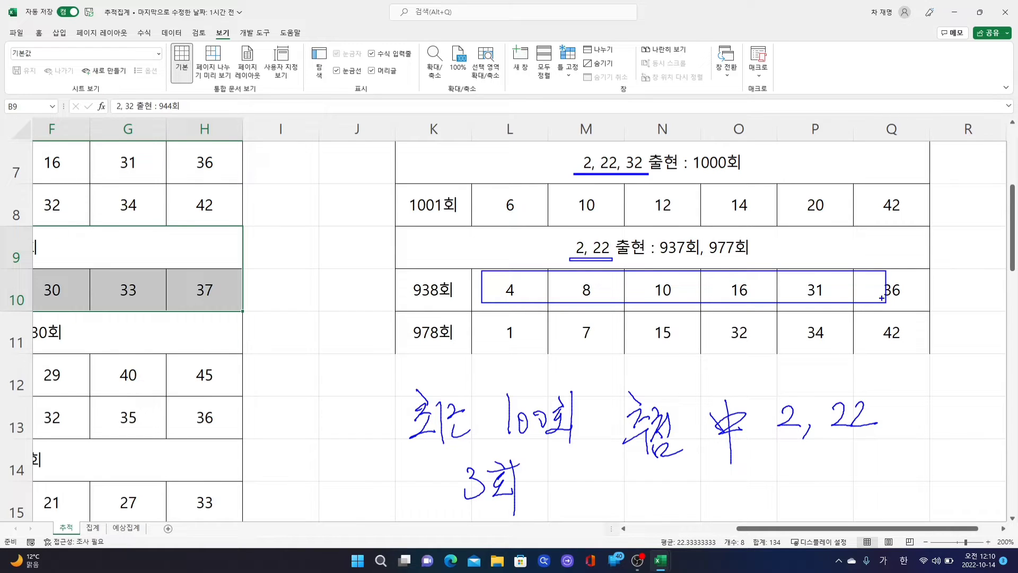
{"action": "key", "text": "ctrl+z"}
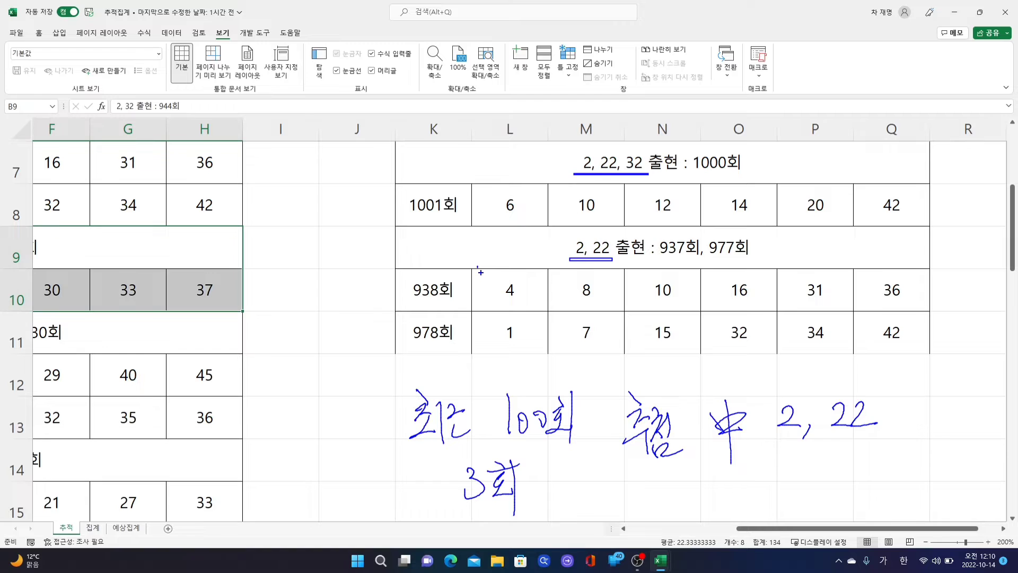
{"action": "left_click_drag", "start_coordinate": [479, 273], "coordinate": [921, 306]}
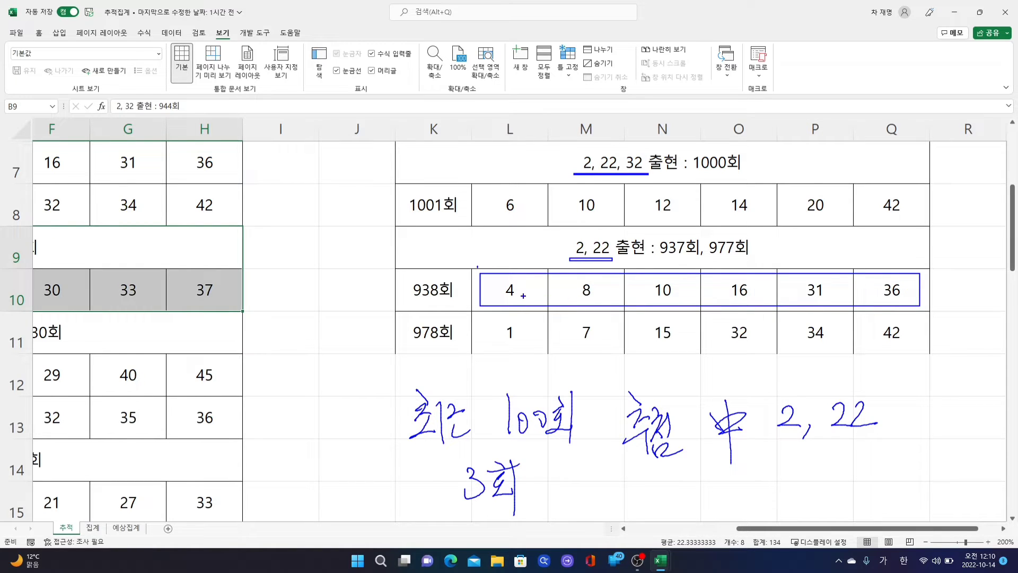
{"action": "left_click_drag", "start_coordinate": [960, 320], "coordinate": [961, 228]}
{"action": "mouse_move", "coordinate": [941, 267]}
{"action": "left_mouse_down"}
{"action": "mouse_move", "coordinate": [977, 216]}
{"action": "mouse_move", "coordinate": [1015, 274]}
{"action": "left_mouse_up"}
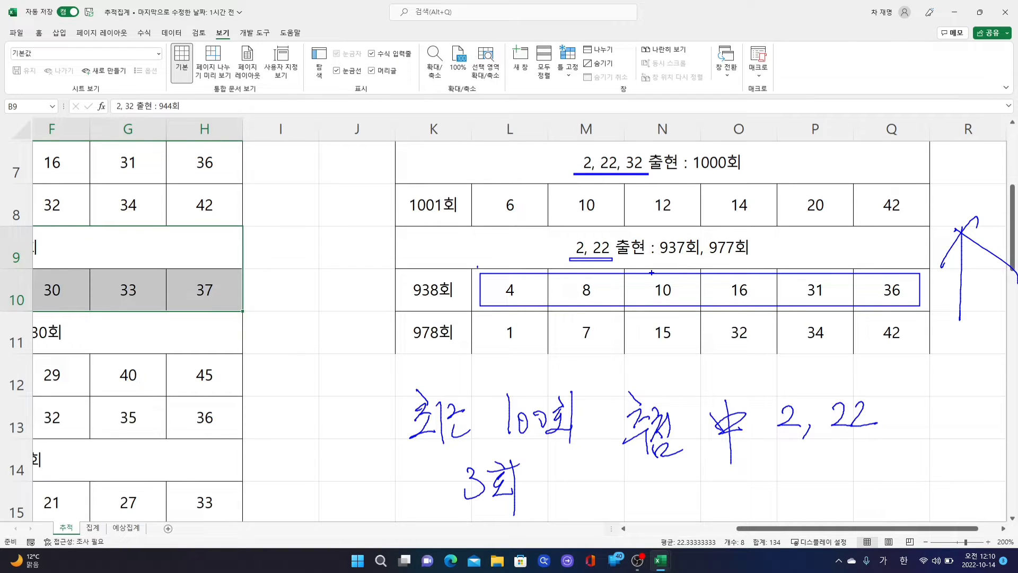
- Clear all annotations, and cross out 10 and 42 in the 1001회 row, 10 in 938회 and 42 in 978회
{"action": "key", "text": "e"}
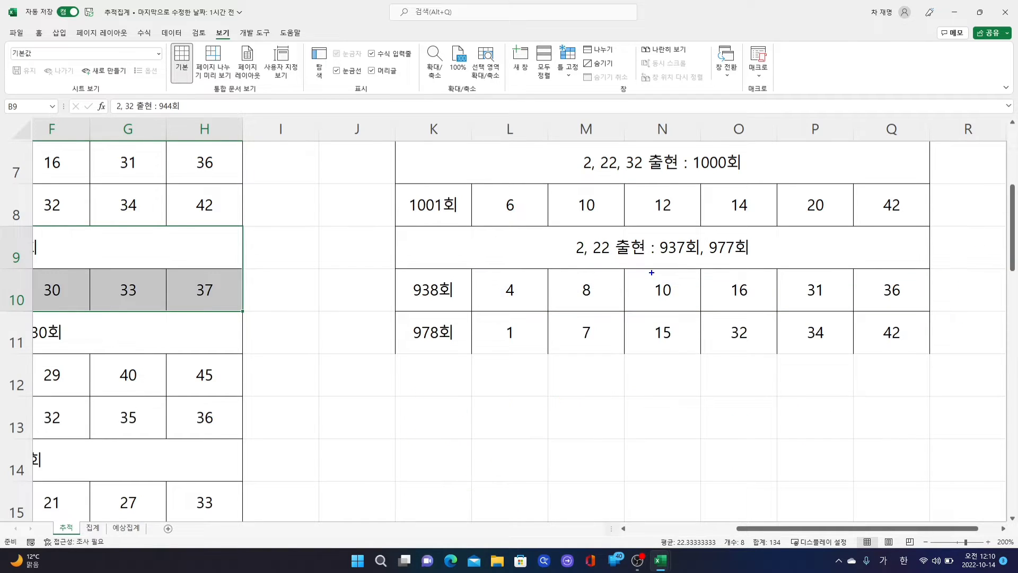
{"action": "mouse_move", "coordinate": [614, 195]}
{"action": "left_mouse_down"}
{"action": "mouse_move", "coordinate": [575, 217]}
{"action": "mouse_move", "coordinate": [620, 230]}
{"action": "left_mouse_up"}
{"action": "mouse_move", "coordinate": [686, 269]}
{"action": "left_mouse_down"}
{"action": "mouse_move", "coordinate": [651, 304]}
{"action": "mouse_move", "coordinate": [662, 285]}
{"action": "mouse_move", "coordinate": [689, 303]}
{"action": "left_mouse_up"}
{"action": "mouse_move", "coordinate": [921, 177]}
{"action": "left_mouse_down"}
{"action": "mouse_move", "coordinate": [879, 217]}
{"action": "mouse_move", "coordinate": [923, 217]}
{"action": "left_mouse_up"}
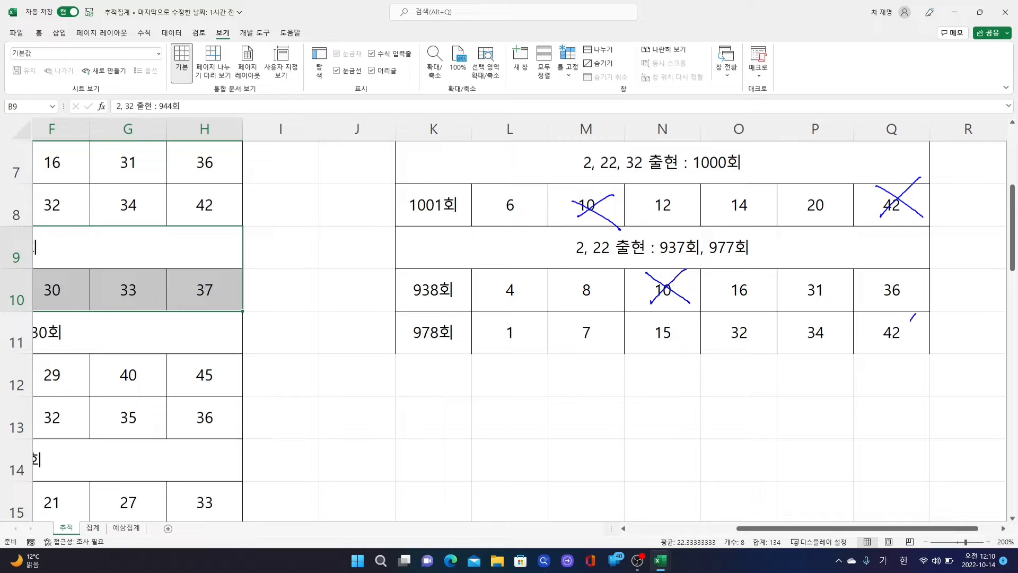
{"action": "left_click_drag", "start_coordinate": [915, 313], "coordinate": [887, 350]}
{"action": "left_click_drag", "start_coordinate": [878, 316], "coordinate": [926, 351]}
- Handwrite the remaining numbers "6, 12, 14, 20" below the 978회 row
{"action": "left_click_drag", "start_coordinate": [475, 375], "coordinate": [459, 414]}
{"action": "left_click_drag", "start_coordinate": [484, 421], "coordinate": [481, 436]}
{"action": "left_click_drag", "start_coordinate": [521, 378], "coordinate": [522, 423]}
{"action": "mouse_move", "coordinate": [530, 392]}
{"action": "left_mouse_down"}
{"action": "mouse_move", "coordinate": [555, 411]}
{"action": "mouse_move", "coordinate": [554, 427]}
{"action": "left_mouse_up"}
{"action": "left_click_drag", "start_coordinate": [587, 374], "coordinate": [589, 421]}
{"action": "mouse_move", "coordinate": [615, 386]}
{"action": "left_mouse_down"}
{"action": "mouse_move", "coordinate": [597, 405]}
{"action": "mouse_move", "coordinate": [631, 403]}
{"action": "left_mouse_up"}
{"action": "mouse_move", "coordinate": [613, 381]}
{"action": "left_mouse_down"}
{"action": "mouse_move", "coordinate": [613, 422]}
{"action": "mouse_move", "coordinate": [626, 432]}
{"action": "left_mouse_up"}
{"action": "left_click_drag", "start_coordinate": [661, 389], "coordinate": [687, 407]}
{"action": "mouse_move", "coordinate": [694, 409]}
{"action": "left_mouse_down"}
{"action": "mouse_move", "coordinate": [719, 404]}
{"action": "mouse_move", "coordinate": [685, 399]}
{"action": "left_mouse_up"}
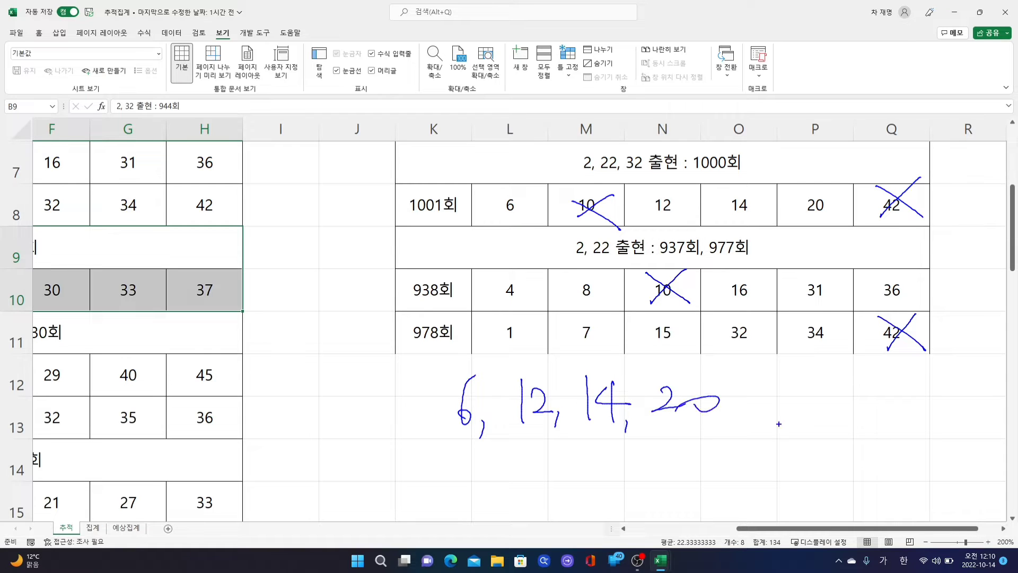
- Add "中 1" after the handwritten numbers and draw a long wavy line under the whole note
{"action": "mouse_move", "coordinate": [753, 396]}
{"action": "left_mouse_down"}
{"action": "mouse_move", "coordinate": [785, 424]}
{"action": "mouse_move", "coordinate": [770, 429]}
{"action": "left_mouse_up"}
{"action": "left_click_drag", "start_coordinate": [770, 428], "coordinate": [798, 424]}
{"action": "left_click_drag", "start_coordinate": [777, 390], "coordinate": [785, 457]}
{"action": "left_click_drag", "start_coordinate": [831, 385], "coordinate": [838, 457]}
{"action": "mouse_move", "coordinate": [347, 442]}
{"action": "left_mouse_down"}
{"action": "mouse_move", "coordinate": [784, 464]}
{"action": "mouse_move", "coordinate": [896, 452]}
{"action": "left_mouse_up"}
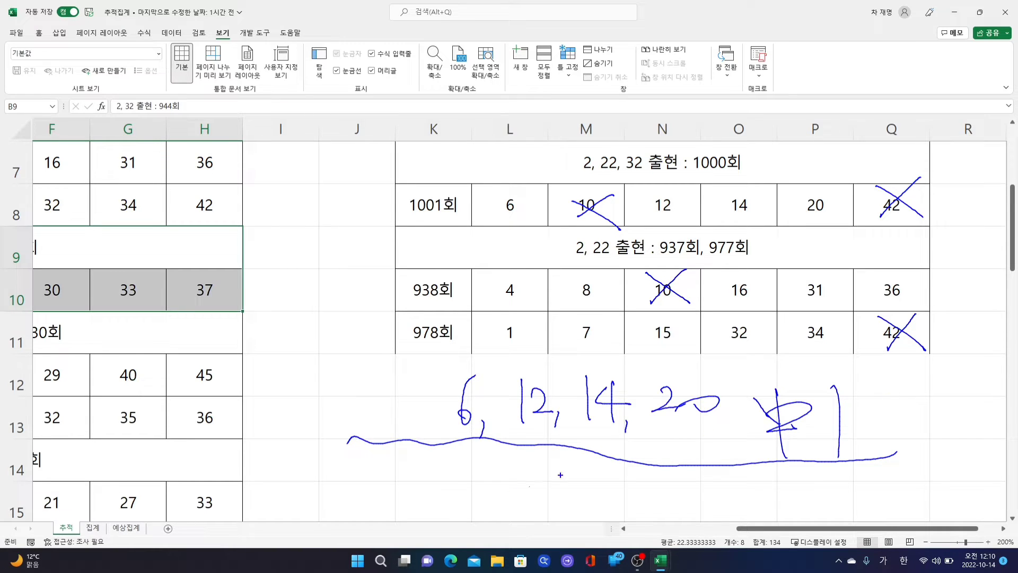
{"action": "left_click_drag", "start_coordinate": [487, 483], "coordinate": [491, 529]}
{"action": "mouse_move", "coordinate": [499, 493]}
{"action": "left_mouse_down"}
{"action": "mouse_move", "coordinate": [510, 512]}
{"action": "mouse_move", "coordinate": [540, 503]}
{"action": "left_mouse_up"}
{"action": "mouse_move", "coordinate": [472, 522]}
{"action": "left_mouse_down"}
{"action": "mouse_move", "coordinate": [502, 530]}
{"action": "mouse_move", "coordinate": [597, 509]}
{"action": "left_mouse_up"}
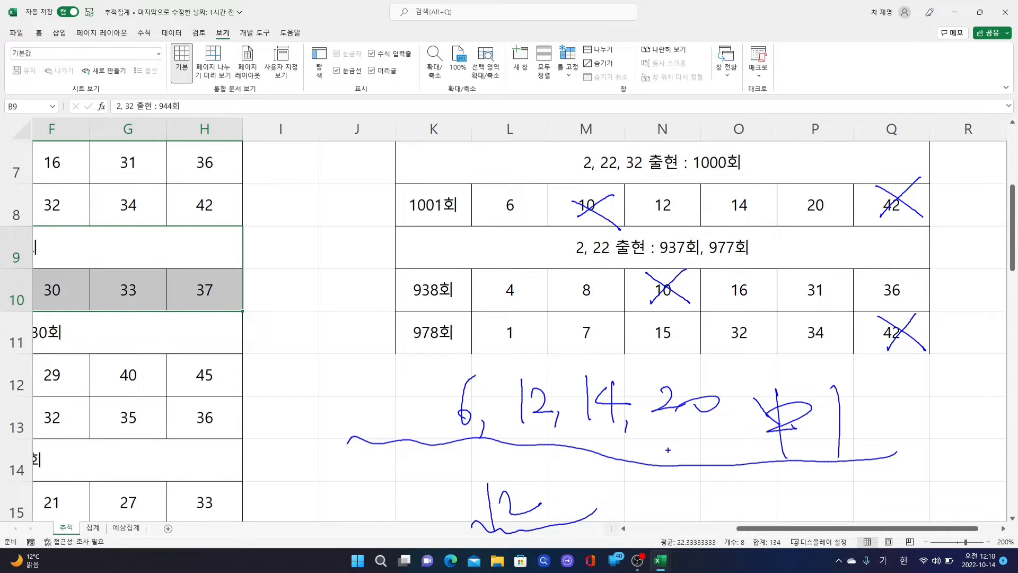
{"action": "key", "text": "ctrl+z"}
{"action": "key", "text": "ctrl+z"}
{"action": "key", "text": "ctrl+z"}
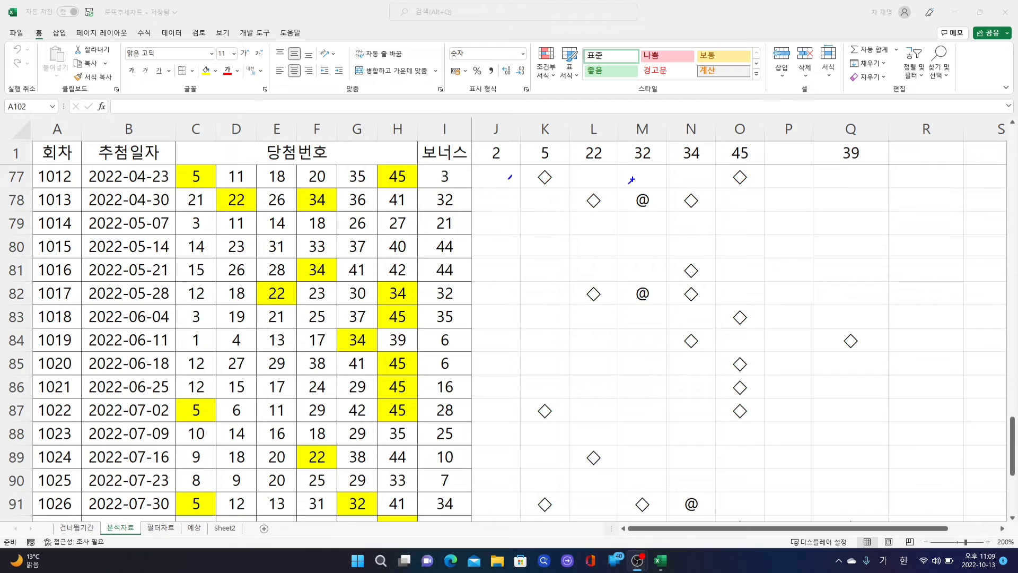
- Draw an arrow pointing at draw 1014, then handwrite "1014회" beside it with an upward arrow
{"action": "mouse_move", "coordinate": [512, 175]}
{"action": "left_mouse_down"}
{"action": "mouse_move", "coordinate": [417, 216]}
{"action": "mouse_move", "coordinate": [450, 218]}
{"action": "left_mouse_up"}
{"action": "mouse_move", "coordinate": [519, 173]}
{"action": "left_mouse_down"}
{"action": "mouse_move", "coordinate": [513, 208]}
{"action": "mouse_move", "coordinate": [527, 190]}
{"action": "mouse_move", "coordinate": [543, 210]}
{"action": "left_mouse_up"}
{"action": "mouse_move", "coordinate": [556, 178]}
{"action": "left_mouse_down"}
{"action": "mouse_move", "coordinate": [551, 196]}
{"action": "mouse_move", "coordinate": [575, 192]}
{"action": "left_mouse_up"}
{"action": "mouse_move", "coordinate": [571, 170]}
{"action": "left_mouse_down"}
{"action": "mouse_move", "coordinate": [569, 211]}
{"action": "mouse_move", "coordinate": [588, 176]}
{"action": "left_mouse_up"}
{"action": "mouse_move", "coordinate": [579, 181]}
{"action": "left_mouse_down"}
{"action": "mouse_move", "coordinate": [597, 179]}
{"action": "mouse_move", "coordinate": [583, 195]}
{"action": "left_mouse_up"}
{"action": "left_click_drag", "start_coordinate": [566, 210], "coordinate": [594, 207]}
{"action": "mouse_move", "coordinate": [604, 166]}
{"action": "left_mouse_down"}
{"action": "mouse_move", "coordinate": [603, 216]}
{"action": "mouse_move", "coordinate": [628, 207]}
{"action": "mouse_move", "coordinate": [629, 229]}
{"action": "left_mouse_up"}
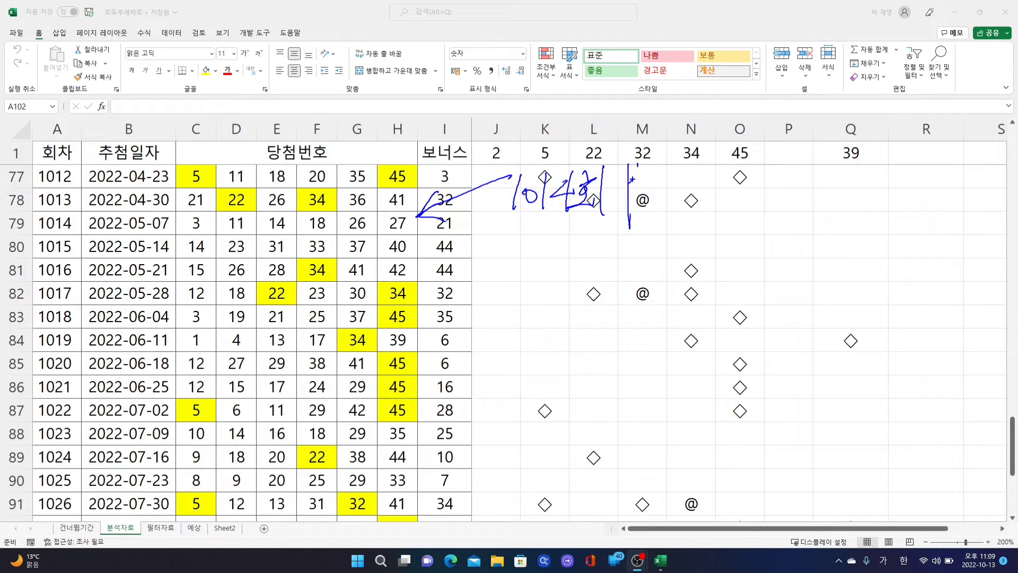
{"action": "left_click_drag", "start_coordinate": [602, 195], "coordinate": [678, 198]}
- Circle 5 and 45 in draw 1012, and 22 and 34 in draw 1013
{"action": "left_click_drag", "start_coordinate": [208, 186], "coordinate": [200, 193]}
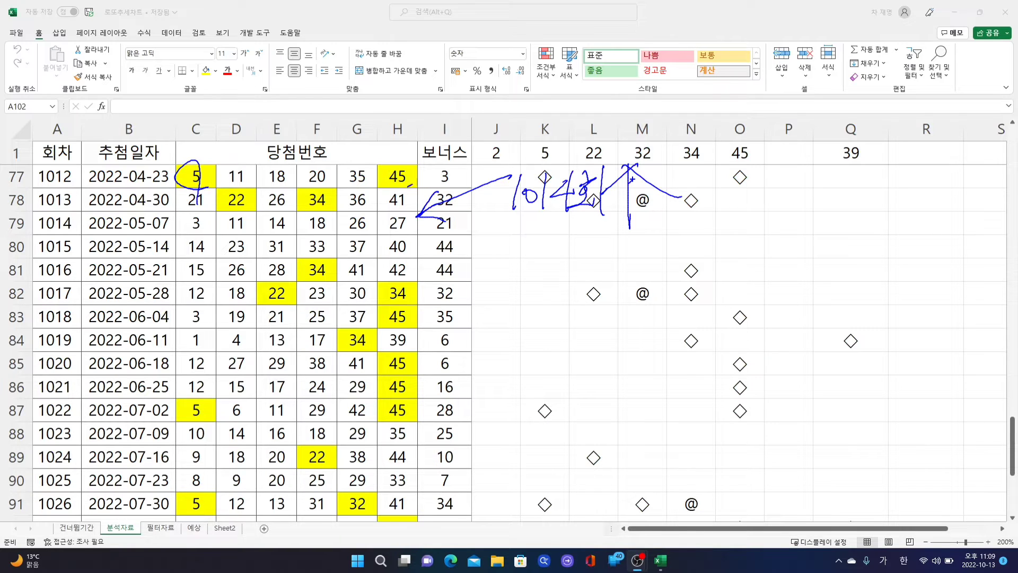
{"action": "left_click_drag", "start_coordinate": [409, 185], "coordinate": [406, 164]}
{"action": "mouse_move", "coordinate": [247, 206]}
{"action": "left_mouse_down"}
{"action": "mouse_move", "coordinate": [222, 207]}
{"action": "mouse_move", "coordinate": [256, 212]}
{"action": "left_mouse_up"}
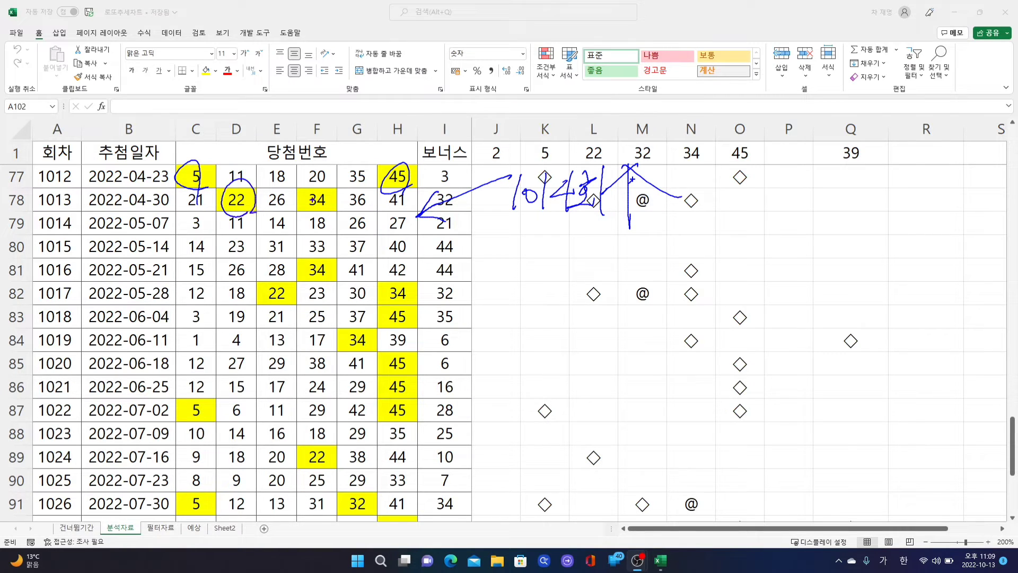
{"action": "mouse_move", "coordinate": [343, 203]}
{"action": "left_mouse_down"}
{"action": "mouse_move", "coordinate": [319, 210]}
{"action": "mouse_move", "coordinate": [333, 210]}
{"action": "left_mouse_up"}
- Handwrite draw 1014's winning numbers "3, 11, 14, 18" below the "1014회" note
{"action": "mouse_move", "coordinate": [561, 253]}
{"action": "left_mouse_down"}
{"action": "mouse_move", "coordinate": [575, 253]}
{"action": "mouse_move", "coordinate": [564, 290]}
{"action": "left_mouse_up"}
{"action": "left_click_drag", "start_coordinate": [594, 282], "coordinate": [587, 300]}
{"action": "left_click_drag", "start_coordinate": [613, 253], "coordinate": [619, 296]}
{"action": "left_click_drag", "start_coordinate": [624, 289], "coordinate": [634, 285]}
{"action": "left_click_drag", "start_coordinate": [659, 248], "coordinate": [656, 295]}
{"action": "mouse_move", "coordinate": [674, 253]}
{"action": "left_mouse_down"}
{"action": "mouse_move", "coordinate": [668, 276]}
{"action": "mouse_move", "coordinate": [692, 272]}
{"action": "left_mouse_up"}
{"action": "mouse_move", "coordinate": [684, 253]}
{"action": "left_mouse_down"}
{"action": "mouse_move", "coordinate": [683, 295]}
{"action": "mouse_move", "coordinate": [694, 297]}
{"action": "left_mouse_up"}
{"action": "left_click_drag", "start_coordinate": [722, 240], "coordinate": [715, 286]}
{"action": "left_click_drag", "start_coordinate": [742, 249], "coordinate": [725, 290]}
- Complete the handwritten list with "26, 27" and underline the whole list
{"action": "mouse_move", "coordinate": [742, 291]}
{"action": "left_mouse_down"}
{"action": "mouse_move", "coordinate": [764, 275]}
{"action": "mouse_move", "coordinate": [815, 287]}
{"action": "left_mouse_up"}
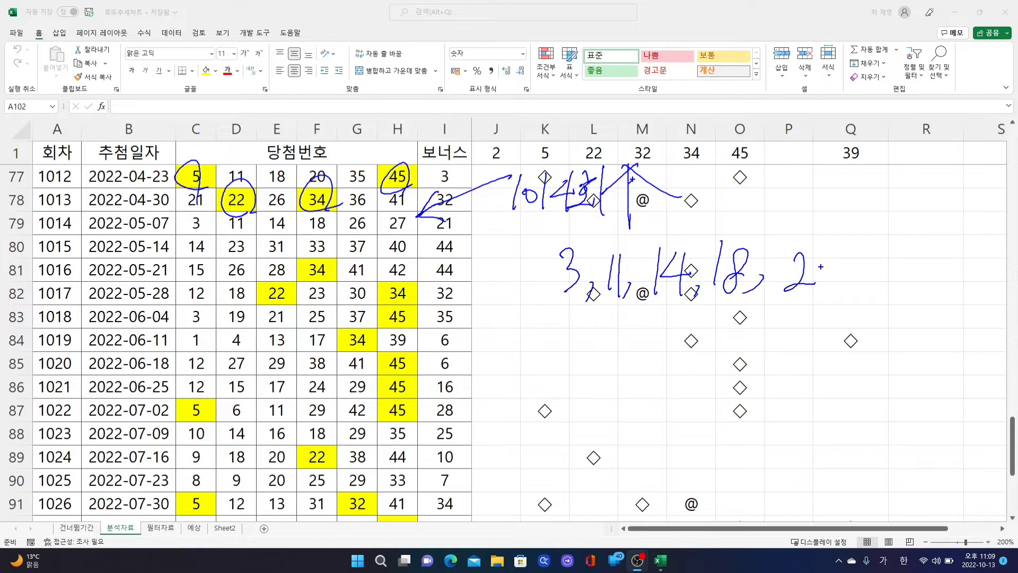
{"action": "mouse_move", "coordinate": [830, 252]}
{"action": "left_mouse_down"}
{"action": "mouse_move", "coordinate": [823, 277]}
{"action": "mouse_move", "coordinate": [833, 297]}
{"action": "left_mouse_up"}
{"action": "left_click_drag", "start_coordinate": [852, 259], "coordinate": [866, 280]}
{"action": "left_click_drag", "start_coordinate": [886, 258], "coordinate": [880, 279]}
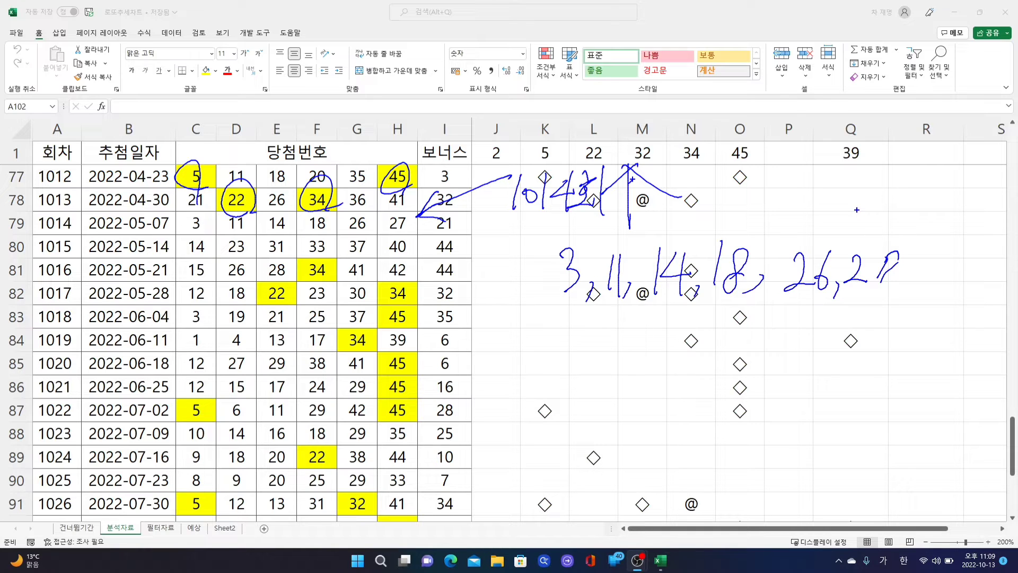
{"action": "key", "text": "ctrl+z"}
{"action": "left_click_drag", "start_coordinate": [899, 255], "coordinate": [889, 301]}
{"action": "left_click_drag", "start_coordinate": [546, 312], "coordinate": [905, 300]}
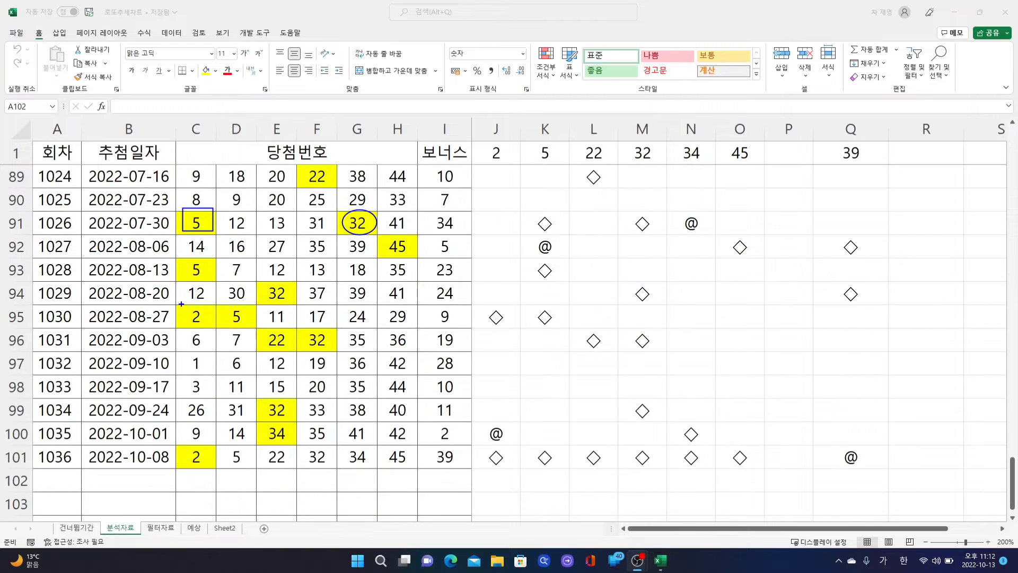
- Circle 2 and 5 in draw 1030, and 22 and 32 in draw 1031
{"action": "mouse_move", "coordinate": [185, 305]}
{"action": "left_mouse_down"}
{"action": "mouse_move", "coordinate": [195, 319]}
{"action": "mouse_move", "coordinate": [210, 311]}
{"action": "mouse_move", "coordinate": [194, 306]}
{"action": "mouse_move", "coordinate": [233, 305]}
{"action": "left_mouse_up"}
{"action": "left_click_drag", "start_coordinate": [309, 346], "coordinate": [316, 345]}
{"action": "mouse_move", "coordinate": [266, 326]}
{"action": "left_mouse_down"}
{"action": "mouse_move", "coordinate": [281, 348]}
{"action": "mouse_move", "coordinate": [273, 325]}
{"action": "mouse_move", "coordinate": [321, 347]}
{"action": "mouse_move", "coordinate": [332, 340]}
{"action": "mouse_move", "coordinate": [304, 329]}
{"action": "left_mouse_up"}
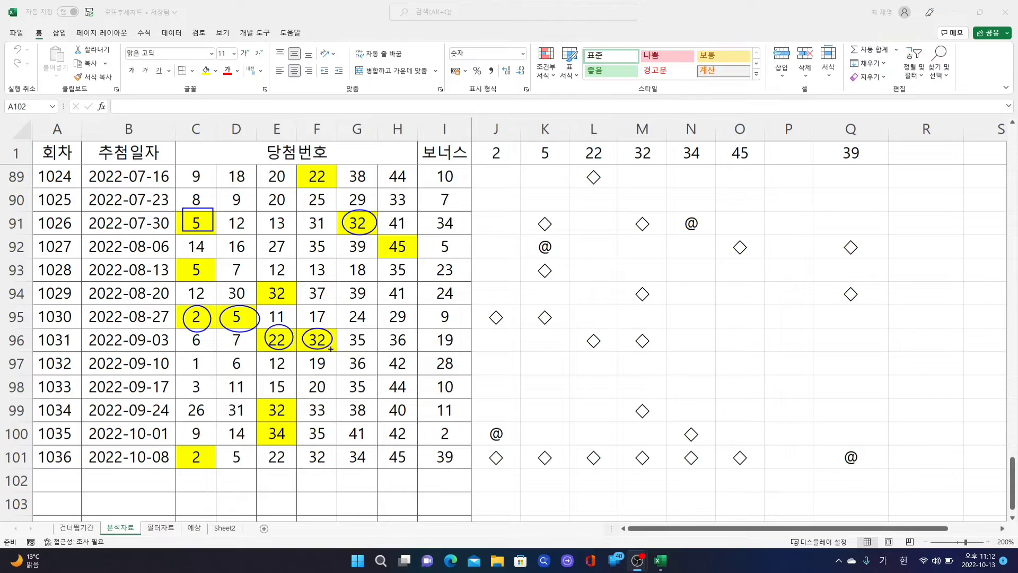
- Box draw 1032's six winning numbers, draw an arrow beside 42, and underline the bonus number 28
{"action": "left_click_drag", "start_coordinate": [408, 363], "coordinate": [453, 345]}
{"action": "mouse_move", "coordinate": [172, 349]}
{"action": "left_mouse_down"}
{"action": "mouse_move", "coordinate": [179, 370]}
{"action": "mouse_move", "coordinate": [423, 378]}
{"action": "left_mouse_up"}
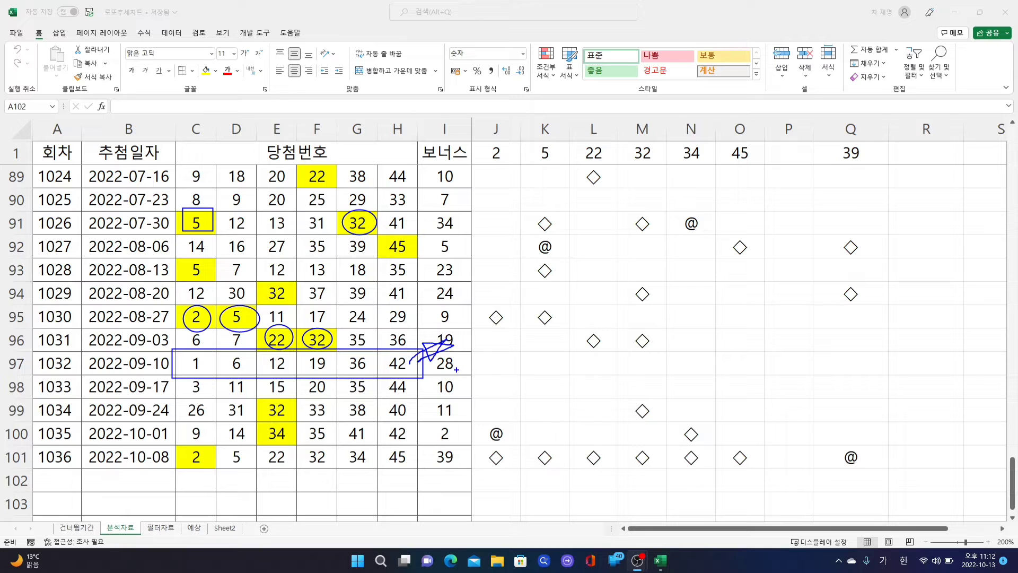
{"action": "left_click_drag", "start_coordinate": [439, 373], "coordinate": [464, 372]}
- Handwrite "1, 28" beside draw 1032 with a wavy underline, and mark 19 in that draw
{"action": "mouse_move", "coordinate": [535, 344]}
{"action": "left_mouse_down"}
{"action": "mouse_move", "coordinate": [532, 383]}
{"action": "mouse_move", "coordinate": [543, 391]}
{"action": "left_mouse_up"}
{"action": "mouse_move", "coordinate": [583, 354]}
{"action": "left_mouse_down"}
{"action": "mouse_move", "coordinate": [615, 377]}
{"action": "mouse_move", "coordinate": [604, 369]}
{"action": "left_mouse_up"}
{"action": "left_click_drag", "start_coordinate": [509, 390], "coordinate": [654, 387]}
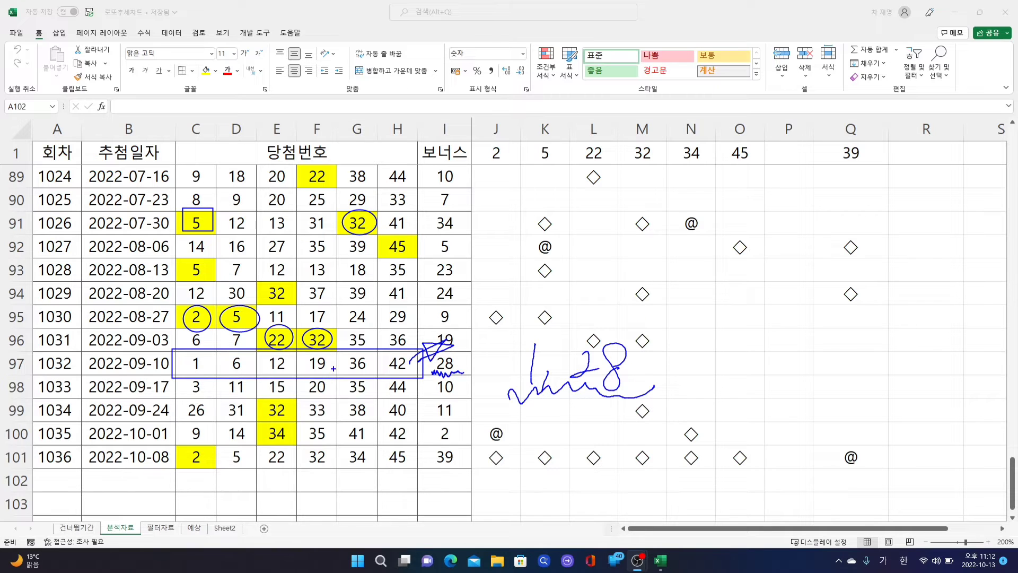
{"action": "mouse_move", "coordinate": [318, 352]}
{"action": "left_mouse_down"}
{"action": "mouse_move", "coordinate": [335, 371]}
{"action": "mouse_move", "coordinate": [329, 400]}
{"action": "left_mouse_up"}
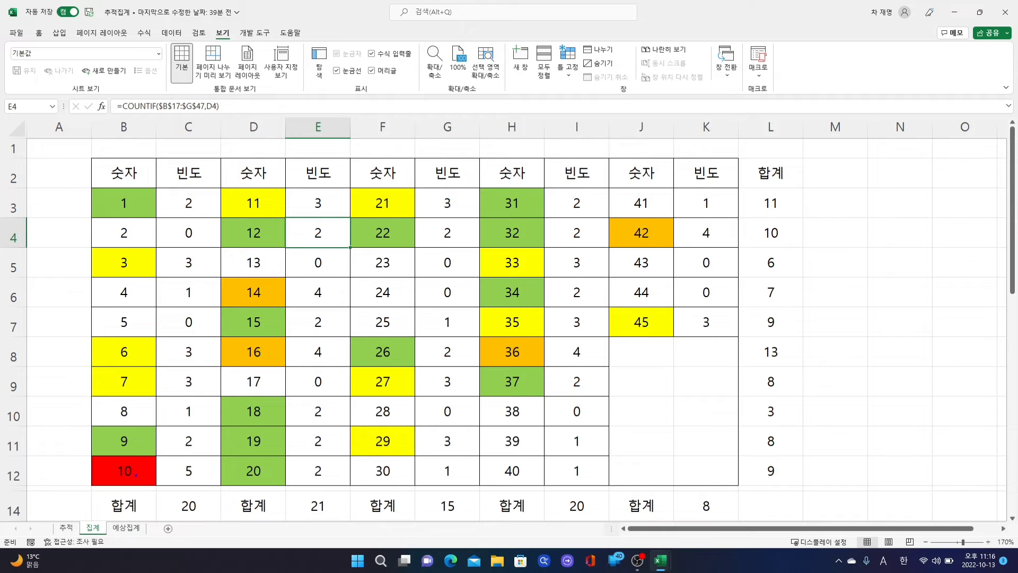
- Circle 10 in the frequency table and handwrite "10번 5번" beside the table
{"action": "mouse_move", "coordinate": [136, 475]}
{"action": "left_mouse_down"}
{"action": "mouse_move", "coordinate": [107, 477]}
{"action": "mouse_move", "coordinate": [130, 495]}
{"action": "left_mouse_up"}
{"action": "mouse_move", "coordinate": [807, 228]}
{"action": "left_mouse_down"}
{"action": "mouse_move", "coordinate": [803, 263]}
{"action": "mouse_move", "coordinate": [841, 233]}
{"action": "mouse_move", "coordinate": [860, 249]}
{"action": "left_mouse_up"}
{"action": "left_click_drag", "start_coordinate": [863, 235], "coordinate": [869, 277]}
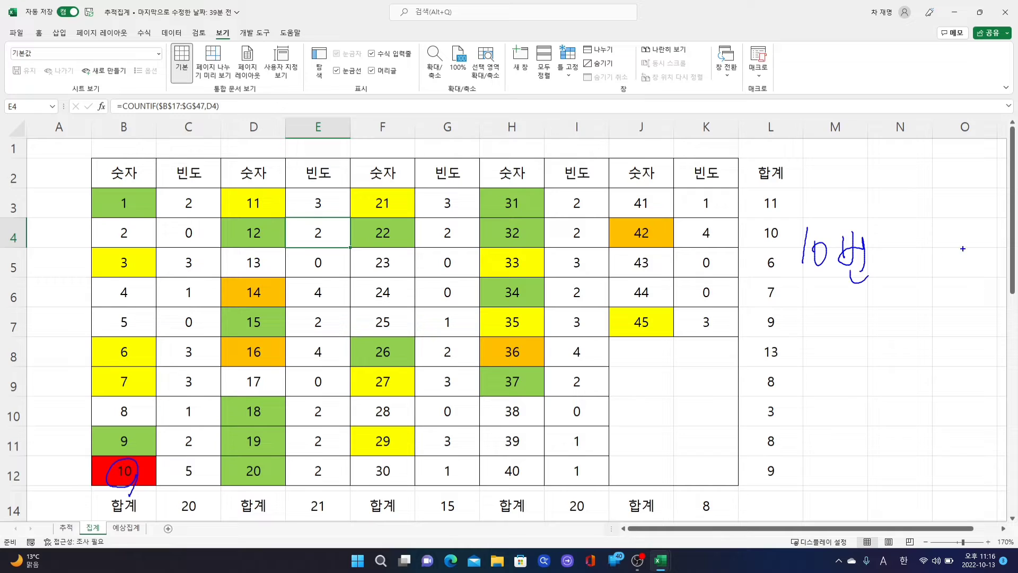
{"action": "mouse_move", "coordinate": [901, 234]}
{"action": "left_mouse_down"}
{"action": "mouse_move", "coordinate": [896, 275]}
{"action": "mouse_move", "coordinate": [933, 244]}
{"action": "mouse_move", "coordinate": [945, 260]}
{"action": "left_mouse_up"}
{"action": "mouse_move", "coordinate": [929, 245]}
{"action": "left_mouse_down"}
{"action": "mouse_move", "coordinate": [952, 243]}
{"action": "mouse_move", "coordinate": [952, 267]}
{"action": "left_mouse_up"}
{"action": "left_click_drag", "start_coordinate": [944, 269], "coordinate": [955, 276]}
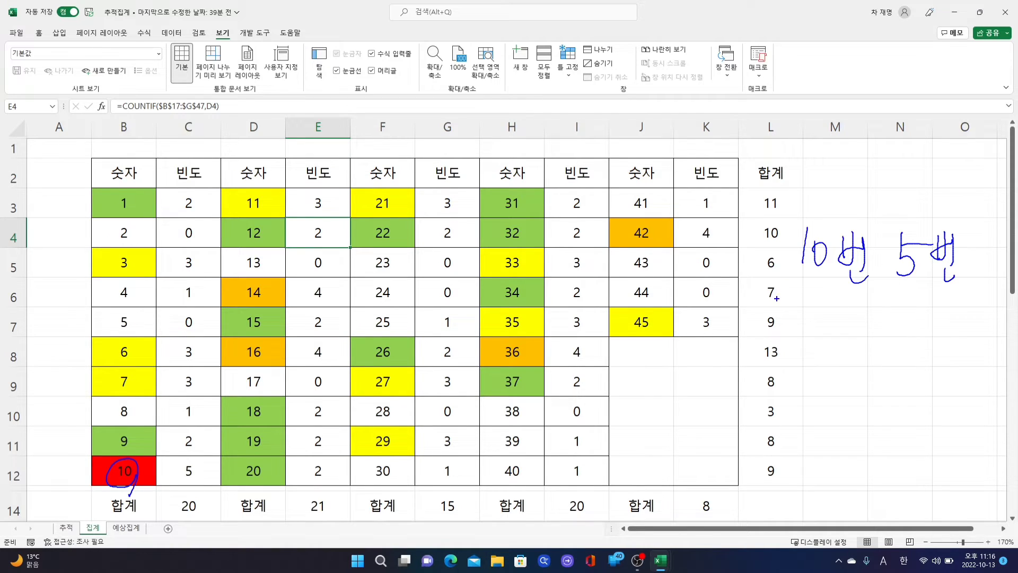
- Underline the "10번" note and handwrite "9로 나눌때" beneath it
{"action": "left_click_drag", "start_coordinate": [777, 287], "coordinate": [870, 295]}
{"action": "mouse_move", "coordinate": [784, 317]}
{"action": "left_mouse_down"}
{"action": "mouse_move", "coordinate": [776, 321]}
{"action": "mouse_move", "coordinate": [784, 318]}
{"action": "mouse_move", "coordinate": [790, 350]}
{"action": "mouse_move", "coordinate": [794, 312]}
{"action": "mouse_move", "coordinate": [790, 333]}
{"action": "mouse_move", "coordinate": [857, 337]}
{"action": "left_mouse_up"}
{"action": "mouse_move", "coordinate": [858, 300]}
{"action": "left_mouse_down"}
{"action": "mouse_move", "coordinate": [860, 338]}
{"action": "mouse_move", "coordinate": [874, 318]}
{"action": "left_mouse_up"}
{"action": "mouse_move", "coordinate": [869, 298]}
{"action": "left_mouse_down"}
{"action": "mouse_move", "coordinate": [873, 322]}
{"action": "mouse_move", "coordinate": [887, 313]}
{"action": "left_mouse_up"}
{"action": "left_click_drag", "start_coordinate": [868, 318], "coordinate": [884, 330]}
{"action": "mouse_move", "coordinate": [876, 328]}
{"action": "left_mouse_down"}
{"action": "mouse_move", "coordinate": [888, 343]}
{"action": "mouse_move", "coordinate": [912, 308]}
{"action": "left_mouse_up"}
{"action": "left_click_drag", "start_coordinate": [905, 323], "coordinate": [922, 306]}
{"action": "mouse_move", "coordinate": [919, 317]}
{"action": "left_mouse_down"}
{"action": "mouse_move", "coordinate": [927, 301]}
{"action": "mouse_move", "coordinate": [931, 350]}
{"action": "left_mouse_up"}
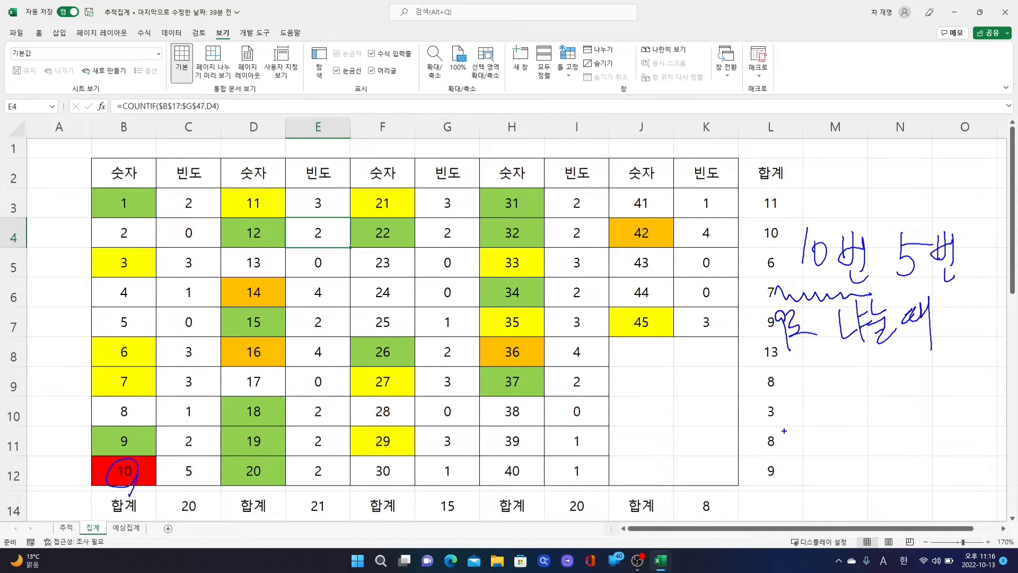
- Handwrite "나머지 ①" on the line below the division note
{"action": "left_click_drag", "start_coordinate": [806, 362], "coordinate": [820, 386]}
{"action": "mouse_move", "coordinate": [824, 359]}
{"action": "left_mouse_down"}
{"action": "mouse_move", "coordinate": [825, 393]}
{"action": "mouse_move", "coordinate": [836, 383]}
{"action": "left_mouse_up"}
{"action": "mouse_move", "coordinate": [839, 366]}
{"action": "left_mouse_down"}
{"action": "mouse_move", "coordinate": [841, 390]}
{"action": "mouse_move", "coordinate": [848, 371]}
{"action": "left_mouse_up"}
{"action": "left_click_drag", "start_coordinate": [844, 366], "coordinate": [855, 399]}
{"action": "mouse_move", "coordinate": [856, 371]}
{"action": "left_mouse_down"}
{"action": "mouse_move", "coordinate": [866, 393]}
{"action": "mouse_move", "coordinate": [873, 385]}
{"action": "left_mouse_up"}
{"action": "left_click_drag", "start_coordinate": [872, 357], "coordinate": [879, 403]}
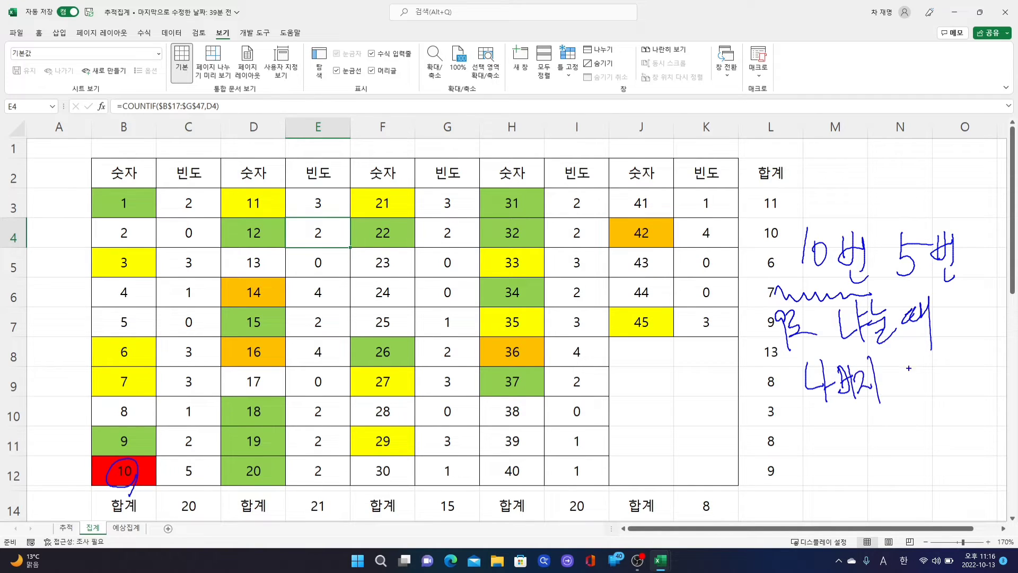
{"action": "mouse_move", "coordinate": [906, 354]}
{"action": "left_mouse_down"}
{"action": "mouse_move", "coordinate": [913, 393]}
{"action": "mouse_move", "coordinate": [885, 379]}
{"action": "mouse_move", "coordinate": [923, 393]}
{"action": "left_mouse_up"}
- Handwrite the start of the remainder-1 number list, "1, 10, 19", below the note
{"action": "mouse_move", "coordinate": [652, 404]}
{"action": "left_mouse_down"}
{"action": "mouse_move", "coordinate": [652, 455]}
{"action": "mouse_move", "coordinate": [662, 457]}
{"action": "left_mouse_up"}
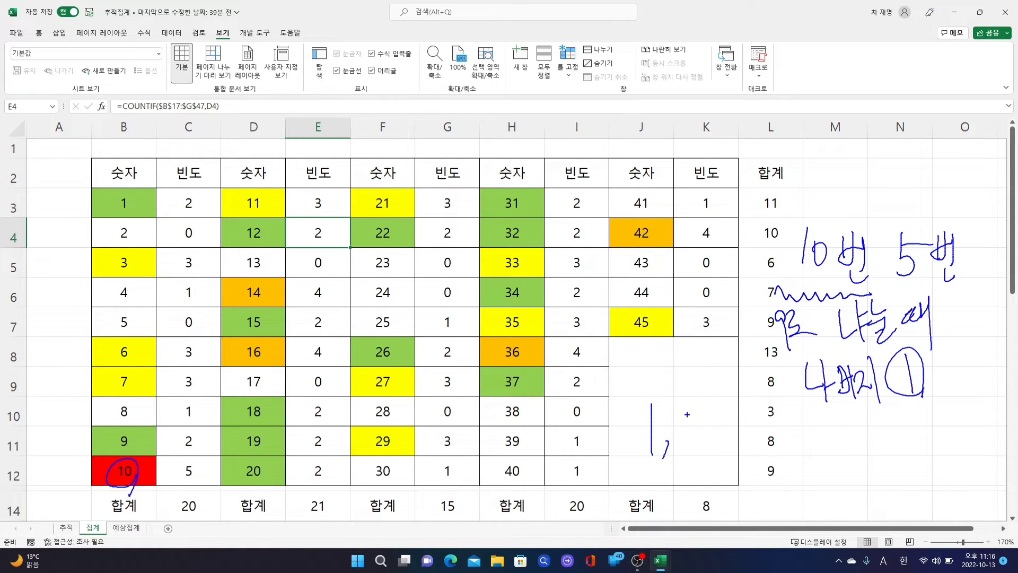
{"action": "left_click_drag", "start_coordinate": [692, 401], "coordinate": [693, 438]}
{"action": "mouse_move", "coordinate": [704, 423]}
{"action": "left_mouse_down"}
{"action": "mouse_move", "coordinate": [714, 424]}
{"action": "mouse_move", "coordinate": [701, 418]}
{"action": "left_mouse_up"}
{"action": "left_click_drag", "start_coordinate": [737, 433], "coordinate": [724, 453]}
{"action": "left_click_drag", "start_coordinate": [767, 402], "coordinate": [762, 451]}
{"action": "mouse_move", "coordinate": [790, 419]}
{"action": "left_mouse_down"}
{"action": "mouse_move", "coordinate": [786, 465]}
{"action": "mouse_move", "coordinate": [803, 458]}
{"action": "left_mouse_up"}
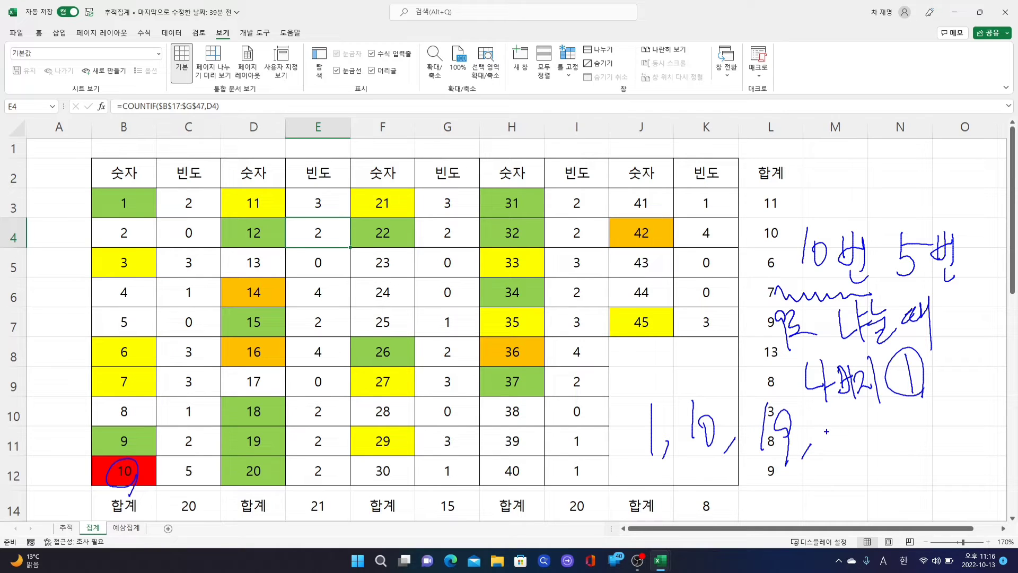
- Complete the handwritten list with "28, 37", underline the whole list, and end it with an upward arrow
{"action": "mouse_move", "coordinate": [820, 424]}
{"action": "left_mouse_down"}
{"action": "mouse_move", "coordinate": [830, 445]}
{"action": "mouse_move", "coordinate": [847, 444]}
{"action": "left_mouse_up"}
{"action": "mouse_move", "coordinate": [860, 417]}
{"action": "left_mouse_down"}
{"action": "mouse_move", "coordinate": [847, 430]}
{"action": "mouse_move", "coordinate": [870, 433]}
{"action": "mouse_move", "coordinate": [872, 459]}
{"action": "left_mouse_up"}
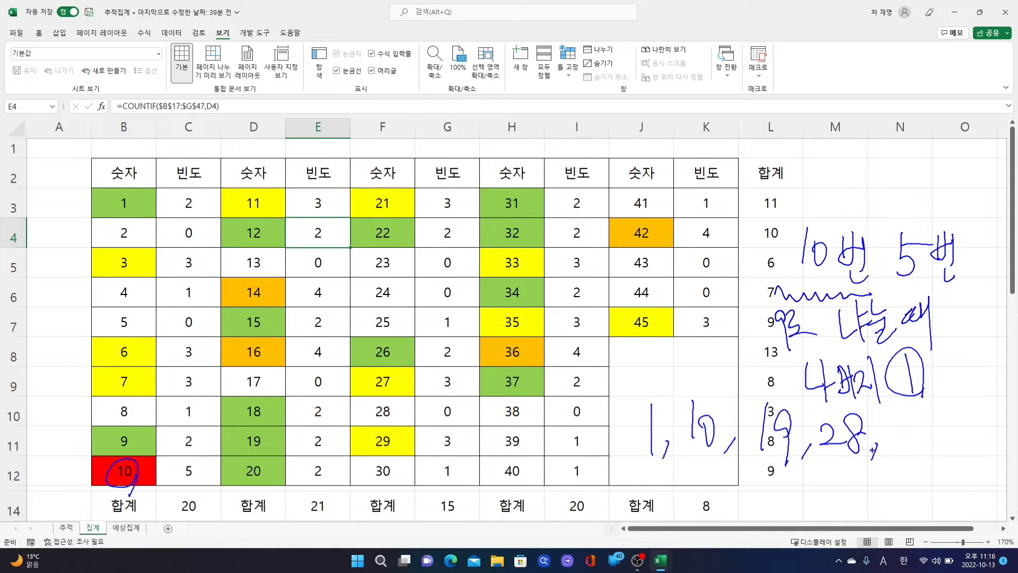
{"action": "mouse_move", "coordinate": [889, 416]}
{"action": "left_mouse_down"}
{"action": "mouse_move", "coordinate": [896, 432]}
{"action": "mouse_move", "coordinate": [884, 451]}
{"action": "left_mouse_up"}
{"action": "mouse_move", "coordinate": [908, 419]}
{"action": "left_mouse_down"}
{"action": "mouse_move", "coordinate": [922, 415]}
{"action": "mouse_move", "coordinate": [921, 466]}
{"action": "left_mouse_up"}
{"action": "mouse_move", "coordinate": [630, 465]}
{"action": "left_mouse_down"}
{"action": "mouse_move", "coordinate": [635, 477]}
{"action": "mouse_move", "coordinate": [688, 480]}
{"action": "mouse_move", "coordinate": [954, 463]}
{"action": "left_mouse_up"}
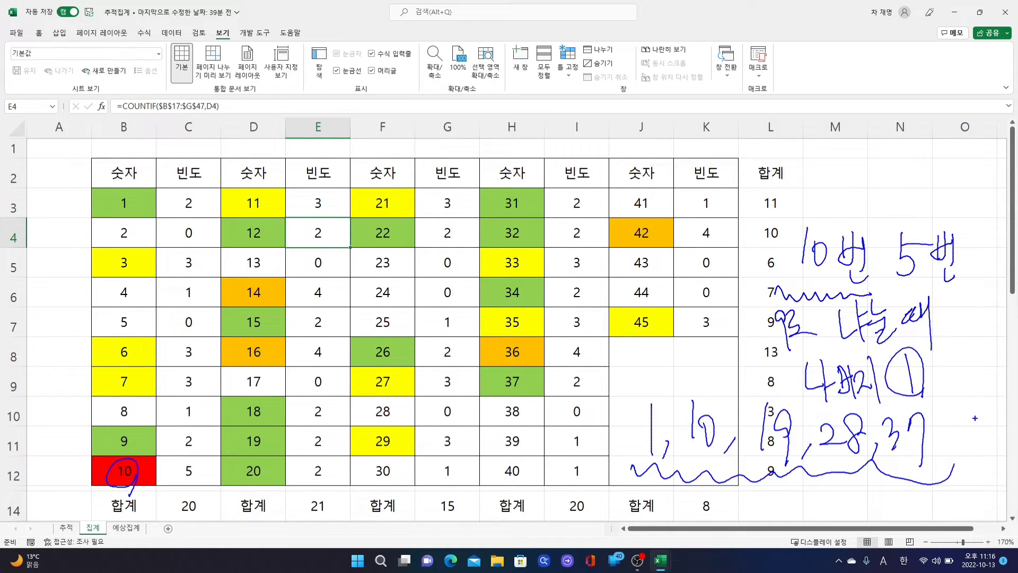
{"action": "mouse_move", "coordinate": [970, 405]}
{"action": "left_mouse_down"}
{"action": "mouse_move", "coordinate": [955, 485]}
{"action": "mouse_move", "coordinate": [984, 455]}
{"action": "left_mouse_up"}
- Circle 1, 19, 28 and 37 in the frequency table and underline their frequencies
{"action": "mouse_move", "coordinate": [130, 189]}
{"action": "left_mouse_down"}
{"action": "mouse_move", "coordinate": [111, 201]}
{"action": "mouse_move", "coordinate": [137, 232]}
{"action": "mouse_move", "coordinate": [201, 211]}
{"action": "left_mouse_up"}
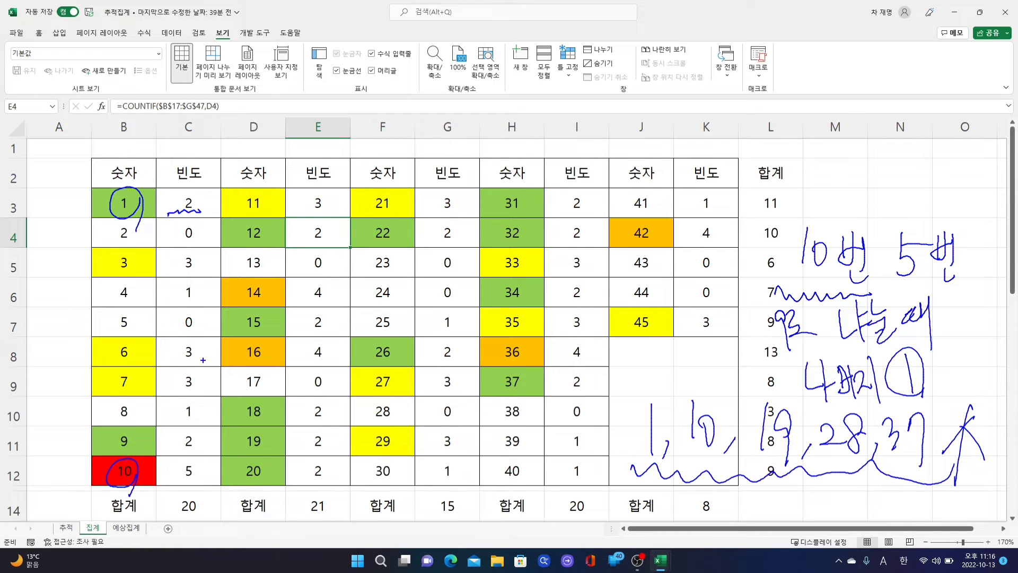
{"action": "mouse_move", "coordinate": [279, 439]}
{"action": "left_mouse_down"}
{"action": "mouse_move", "coordinate": [246, 451]}
{"action": "mouse_move", "coordinate": [270, 462]}
{"action": "mouse_move", "coordinate": [334, 448]}
{"action": "left_mouse_up"}
{"action": "mouse_move", "coordinate": [383, 406]}
{"action": "left_mouse_down"}
{"action": "mouse_move", "coordinate": [393, 427]}
{"action": "mouse_move", "coordinate": [461, 419]}
{"action": "left_mouse_up"}
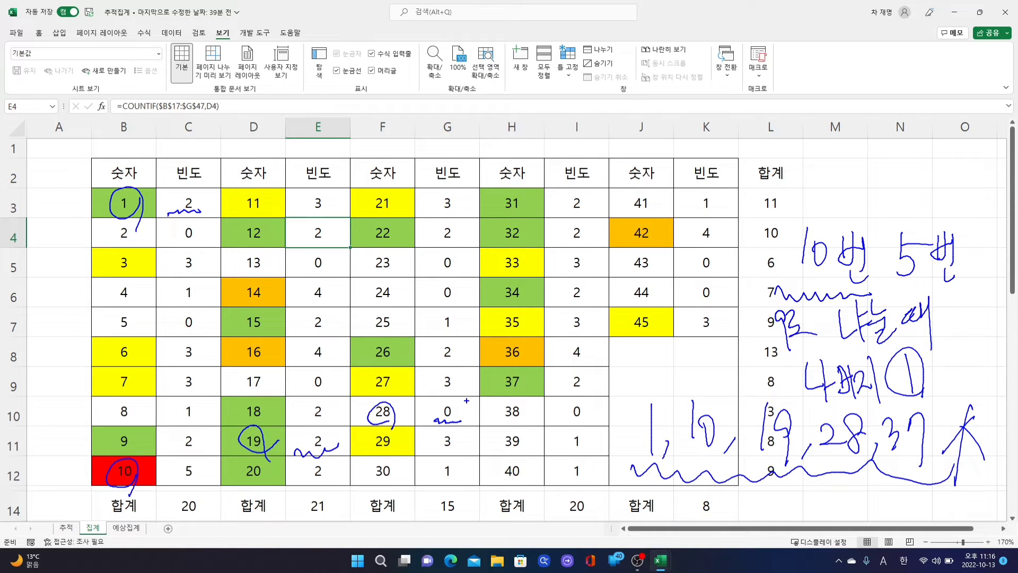
{"action": "mouse_move", "coordinate": [521, 393]}
{"action": "left_mouse_down"}
{"action": "mouse_move", "coordinate": [502, 391]}
{"action": "mouse_move", "coordinate": [523, 377]}
{"action": "mouse_move", "coordinate": [564, 392]}
{"action": "mouse_move", "coordinate": [592, 388]}
{"action": "left_mouse_up"}
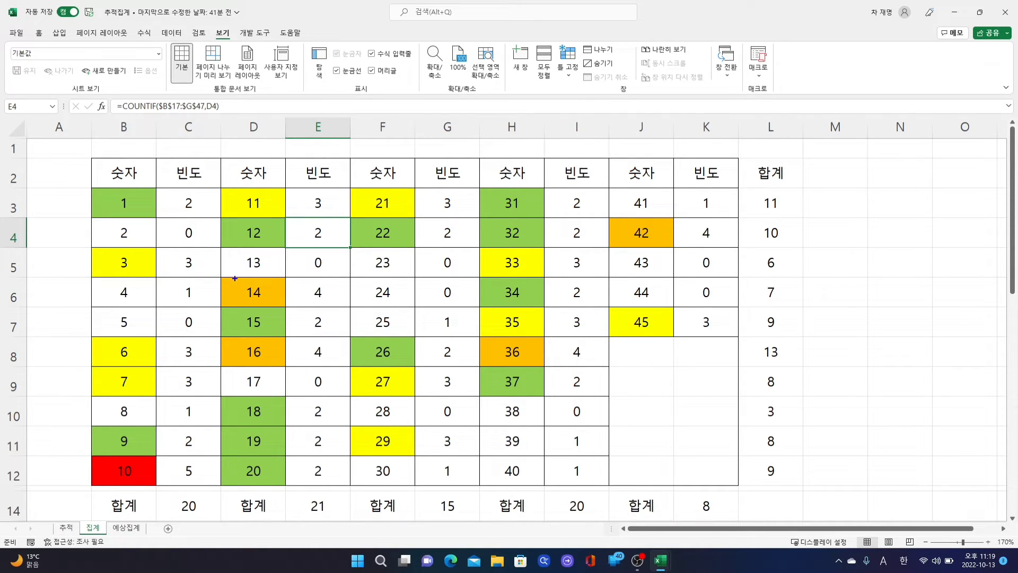
- Circle the orange numbers 14, 16, 36 and 42 in the frequency table
{"action": "mouse_move", "coordinate": [235, 279]}
{"action": "left_mouse_down"}
{"action": "mouse_move", "coordinate": [238, 294]}
{"action": "mouse_move", "coordinate": [252, 281]}
{"action": "left_mouse_up"}
{"action": "mouse_move", "coordinate": [239, 339]}
{"action": "left_mouse_down"}
{"action": "mouse_move", "coordinate": [250, 358]}
{"action": "mouse_move", "coordinate": [270, 345]}
{"action": "mouse_move", "coordinate": [263, 338]}
{"action": "left_mouse_up"}
{"action": "mouse_move", "coordinate": [499, 339]}
{"action": "left_mouse_down"}
{"action": "mouse_move", "coordinate": [515, 364]}
{"action": "mouse_move", "coordinate": [524, 342]}
{"action": "mouse_move", "coordinate": [506, 337]}
{"action": "left_mouse_up"}
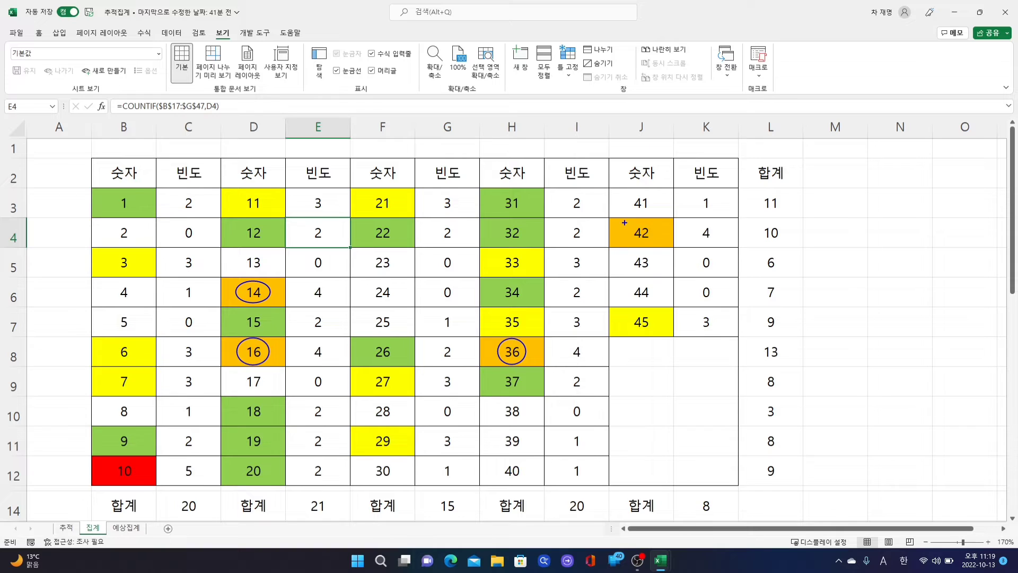
{"action": "mouse_move", "coordinate": [636, 220]}
{"action": "left_mouse_down"}
{"action": "mouse_move", "coordinate": [656, 245]}
{"action": "mouse_move", "coordinate": [662, 227]}
{"action": "mouse_move", "coordinate": [648, 221]}
{"action": "left_mouse_up"}
- Handwrite the list "14, 16, 36, 42" in the empty area below the 41–45 column
{"action": "left_click_drag", "start_coordinate": [666, 360], "coordinate": [662, 395]}
{"action": "mouse_move", "coordinate": [688, 359]}
{"action": "left_mouse_down"}
{"action": "mouse_move", "coordinate": [703, 377]}
{"action": "mouse_move", "coordinate": [696, 395]}
{"action": "left_mouse_up"}
{"action": "left_click_drag", "start_coordinate": [734, 364], "coordinate": [733, 395]}
{"action": "mouse_move", "coordinate": [747, 351]}
{"action": "left_mouse_down"}
{"action": "mouse_move", "coordinate": [753, 391]}
{"action": "mouse_move", "coordinate": [743, 382]}
{"action": "mouse_move", "coordinate": [760, 395]}
{"action": "left_mouse_up"}
{"action": "left_click_drag", "start_coordinate": [787, 361], "coordinate": [794, 395]}
{"action": "mouse_move", "coordinate": [816, 358]}
{"action": "left_mouse_down"}
{"action": "mouse_move", "coordinate": [809, 390]}
{"action": "mouse_move", "coordinate": [810, 379]}
{"action": "left_mouse_up"}
{"action": "left_click_drag", "start_coordinate": [826, 377], "coordinate": [821, 393]}
{"action": "mouse_move", "coordinate": [861, 360]}
{"action": "left_mouse_down"}
{"action": "mouse_move", "coordinate": [850, 395]}
{"action": "mouse_move", "coordinate": [887, 378]}
{"action": "left_mouse_up"}
- Underline the handwritten list, add "中 1" after it, and clear the annotations
{"action": "mouse_move", "coordinate": [620, 406]}
{"action": "left_mouse_down"}
{"action": "mouse_move", "coordinate": [824, 419]}
{"action": "mouse_move", "coordinate": [881, 410]}
{"action": "left_mouse_up"}
{"action": "left_click_drag", "start_coordinate": [891, 372], "coordinate": [896, 403]}
{"action": "mouse_move", "coordinate": [895, 386]}
{"action": "left_mouse_down"}
{"action": "mouse_move", "coordinate": [898, 402]}
{"action": "mouse_move", "coordinate": [920, 397]}
{"action": "left_mouse_up"}
{"action": "left_click_drag", "start_coordinate": [908, 365], "coordinate": [915, 424]}
{"action": "left_click_drag", "start_coordinate": [948, 358], "coordinate": [941, 421]}
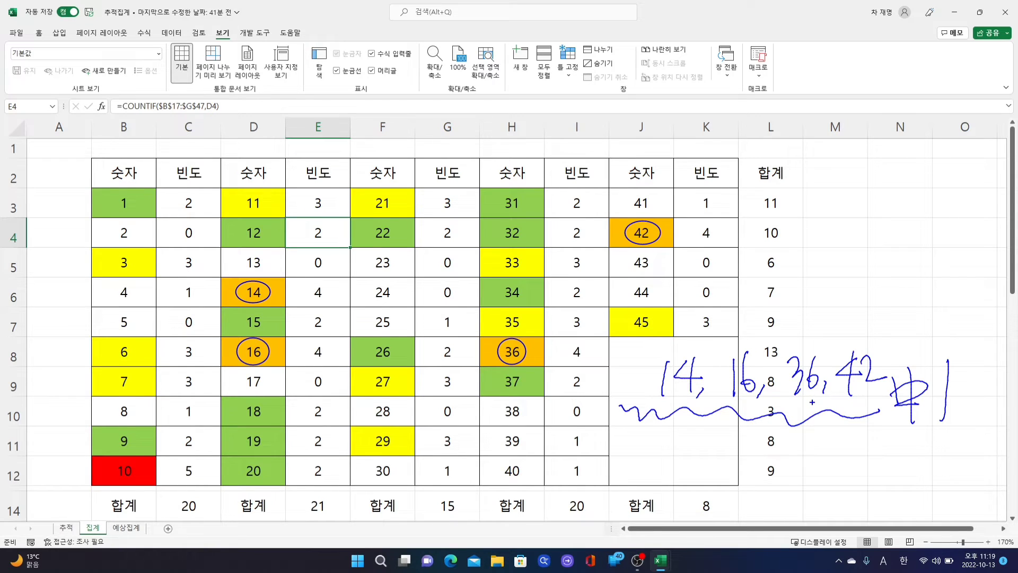
{"action": "key", "text": "Escape"}
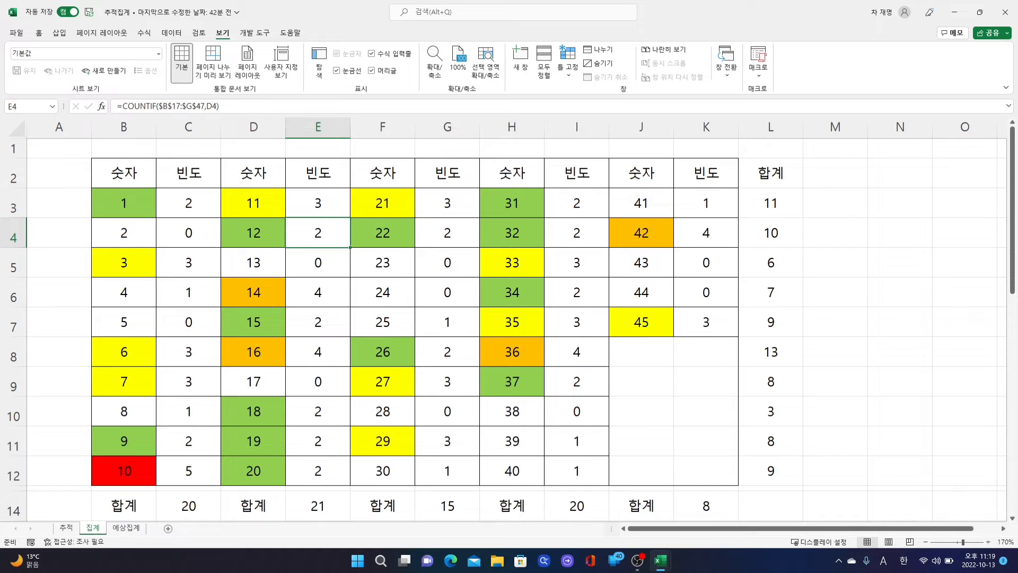
- Handwrite "3순위 - 노란색" beside the frequency table
{"action": "left_click_drag", "start_coordinate": [818, 181], "coordinate": [818, 214]}
{"action": "mouse_move", "coordinate": [812, 172]}
{"action": "left_mouse_down"}
{"action": "mouse_move", "coordinate": [811, 200]}
{"action": "mouse_move", "coordinate": [833, 180]}
{"action": "left_mouse_up"}
{"action": "mouse_move", "coordinate": [837, 171]}
{"action": "left_mouse_down"}
{"action": "mouse_move", "coordinate": [845, 184]}
{"action": "mouse_move", "coordinate": [838, 208]}
{"action": "mouse_move", "coordinate": [855, 181]}
{"action": "mouse_move", "coordinate": [866, 193]}
{"action": "left_mouse_up"}
{"action": "left_click_drag", "start_coordinate": [860, 195], "coordinate": [859, 210]}
{"action": "left_click_drag", "start_coordinate": [870, 171], "coordinate": [869, 212]}
{"action": "mouse_move", "coordinate": [871, 196]}
{"action": "left_mouse_down"}
{"action": "mouse_move", "coordinate": [921, 197]}
{"action": "mouse_move", "coordinate": [915, 212]}
{"action": "left_mouse_up"}
{"action": "mouse_move", "coordinate": [906, 216]}
{"action": "left_mouse_down"}
{"action": "mouse_move", "coordinate": [932, 208]}
{"action": "mouse_move", "coordinate": [942, 217]}
{"action": "left_mouse_up"}
{"action": "mouse_move", "coordinate": [949, 187]}
{"action": "left_mouse_down"}
{"action": "mouse_move", "coordinate": [944, 210]}
{"action": "mouse_move", "coordinate": [962, 207]}
{"action": "mouse_move", "coordinate": [958, 235]}
{"action": "left_mouse_up"}
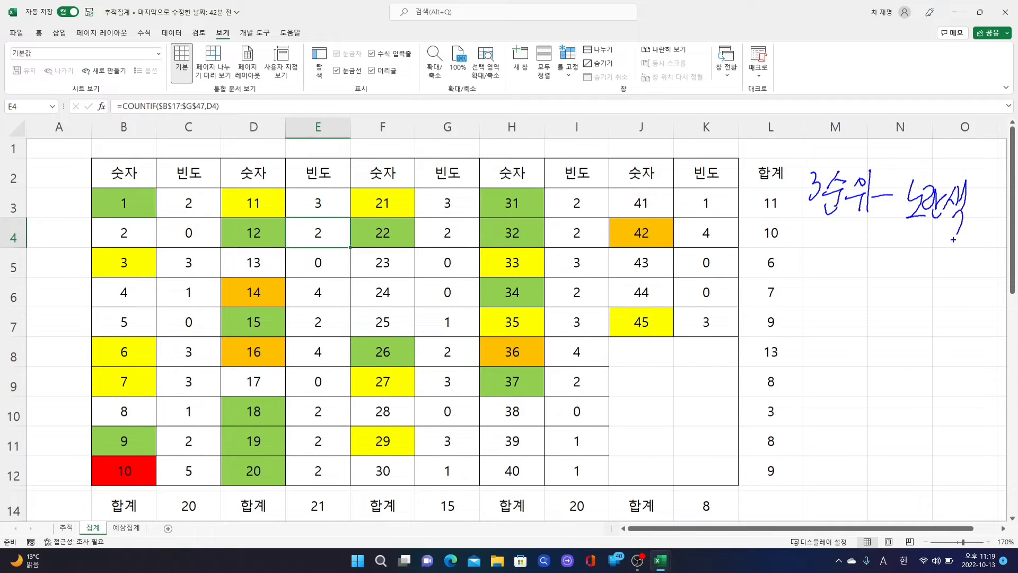
- Handwrite "4순위 - 녹색" below the third-priority note and draw a wavy underline beneath it
{"action": "mouse_move", "coordinate": [810, 237]}
{"action": "left_mouse_down"}
{"action": "mouse_move", "coordinate": [801, 249]}
{"action": "mouse_move", "coordinate": [823, 249]}
{"action": "left_mouse_up"}
{"action": "mouse_move", "coordinate": [814, 240]}
{"action": "left_mouse_down"}
{"action": "mouse_move", "coordinate": [818, 274]}
{"action": "mouse_move", "coordinate": [828, 247]}
{"action": "mouse_move", "coordinate": [843, 249]}
{"action": "left_mouse_up"}
{"action": "left_click_drag", "start_coordinate": [838, 249], "coordinate": [843, 269]}
{"action": "mouse_move", "coordinate": [858, 236]}
{"action": "left_mouse_down"}
{"action": "mouse_move", "coordinate": [852, 242]}
{"action": "mouse_move", "coordinate": [860, 239]}
{"action": "left_mouse_up"}
{"action": "left_click_drag", "start_coordinate": [844, 253], "coordinate": [864, 251]}
{"action": "left_click_drag", "start_coordinate": [854, 253], "coordinate": [856, 273]}
{"action": "mouse_move", "coordinate": [863, 224]}
{"action": "left_mouse_down"}
{"action": "mouse_move", "coordinate": [863, 274]}
{"action": "mouse_move", "coordinate": [896, 253]}
{"action": "mouse_move", "coordinate": [924, 254]}
{"action": "left_mouse_up"}
{"action": "mouse_move", "coordinate": [907, 268]}
{"action": "left_mouse_down"}
{"action": "mouse_move", "coordinate": [923, 264]}
{"action": "mouse_move", "coordinate": [928, 293]}
{"action": "left_mouse_up"}
{"action": "left_click_drag", "start_coordinate": [942, 255], "coordinate": [931, 276]}
{"action": "left_click_drag", "start_coordinate": [937, 265], "coordinate": [950, 274]}
{"action": "left_click_drag", "start_coordinate": [946, 262], "coordinate": [953, 260]}
{"action": "left_click_drag", "start_coordinate": [957, 243], "coordinate": [959, 275]}
{"action": "left_click_drag", "start_coordinate": [948, 276], "coordinate": [958, 294]}
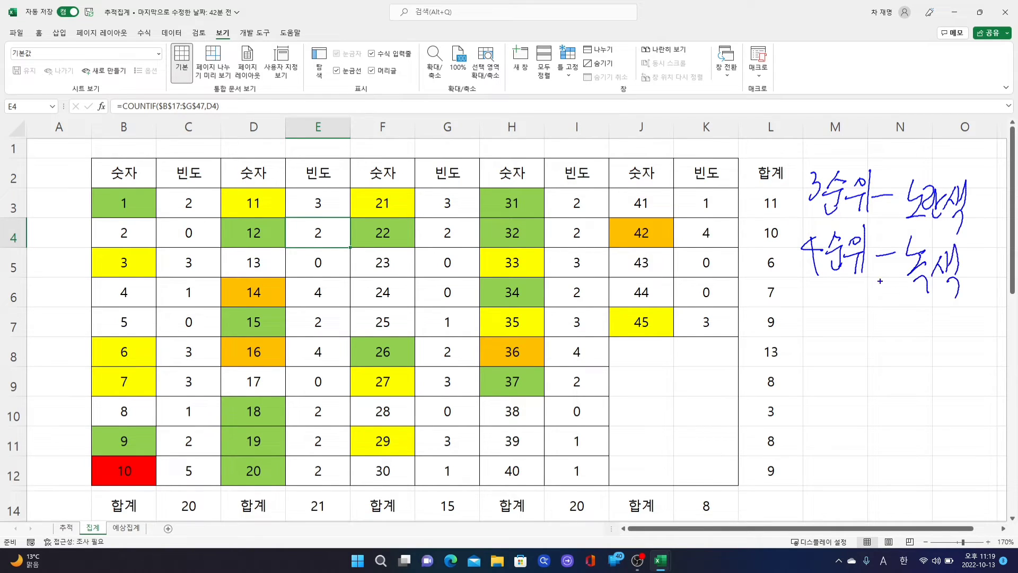
{"action": "left_click_drag", "start_coordinate": [767, 294], "coordinate": [978, 290]}
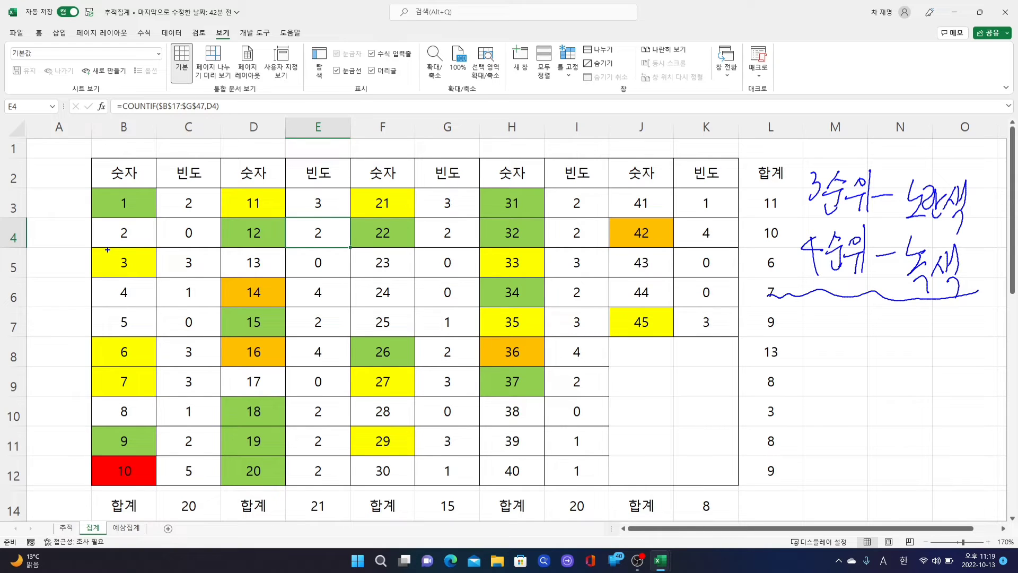
- Circle the yellow numbers 3, 6, 7, 11, 21, 27, 29, 33, 35 and 45 in the frequency table
{"action": "mouse_move", "coordinate": [114, 249]}
{"action": "left_mouse_down"}
{"action": "mouse_move", "coordinate": [106, 263]}
{"action": "mouse_move", "coordinate": [119, 249]}
{"action": "left_mouse_up"}
{"action": "mouse_move", "coordinate": [113, 342]}
{"action": "left_mouse_down"}
{"action": "mouse_move", "coordinate": [131, 359]}
{"action": "mouse_move", "coordinate": [119, 339]}
{"action": "mouse_move", "coordinate": [110, 378]}
{"action": "mouse_move", "coordinate": [137, 381]}
{"action": "mouse_move", "coordinate": [122, 369]}
{"action": "left_mouse_up"}
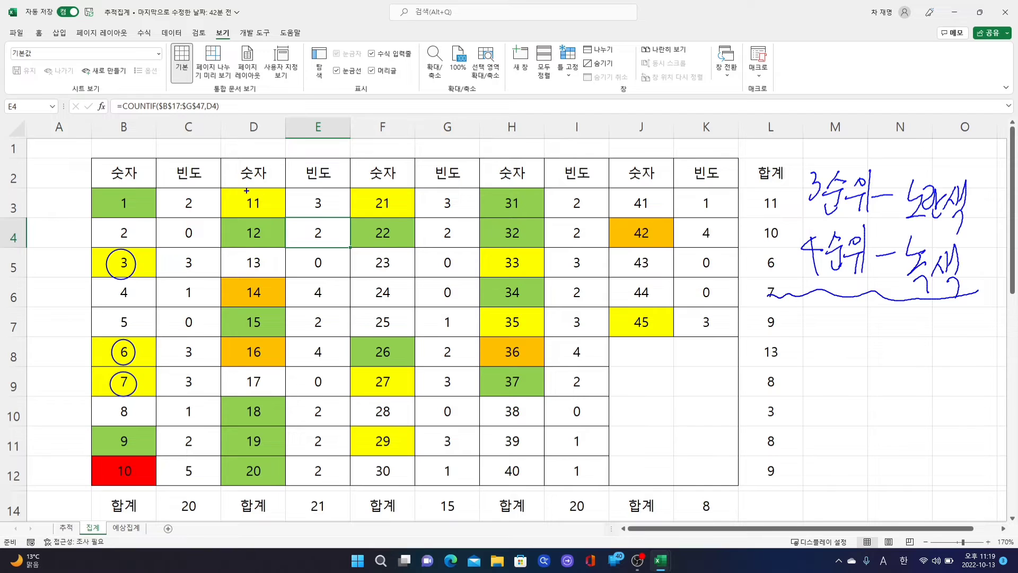
{"action": "mouse_move", "coordinate": [245, 192]}
{"action": "left_mouse_down"}
{"action": "mouse_move", "coordinate": [249, 215]}
{"action": "mouse_move", "coordinate": [249, 192]}
{"action": "left_mouse_up"}
{"action": "mouse_move", "coordinate": [367, 189]}
{"action": "left_mouse_down"}
{"action": "mouse_move", "coordinate": [369, 205]}
{"action": "mouse_move", "coordinate": [397, 219]}
{"action": "left_mouse_up"}
{"action": "mouse_move", "coordinate": [369, 372]}
{"action": "left_mouse_down"}
{"action": "mouse_move", "coordinate": [395, 384]}
{"action": "mouse_move", "coordinate": [377, 394]}
{"action": "mouse_move", "coordinate": [397, 393]}
{"action": "left_mouse_up"}
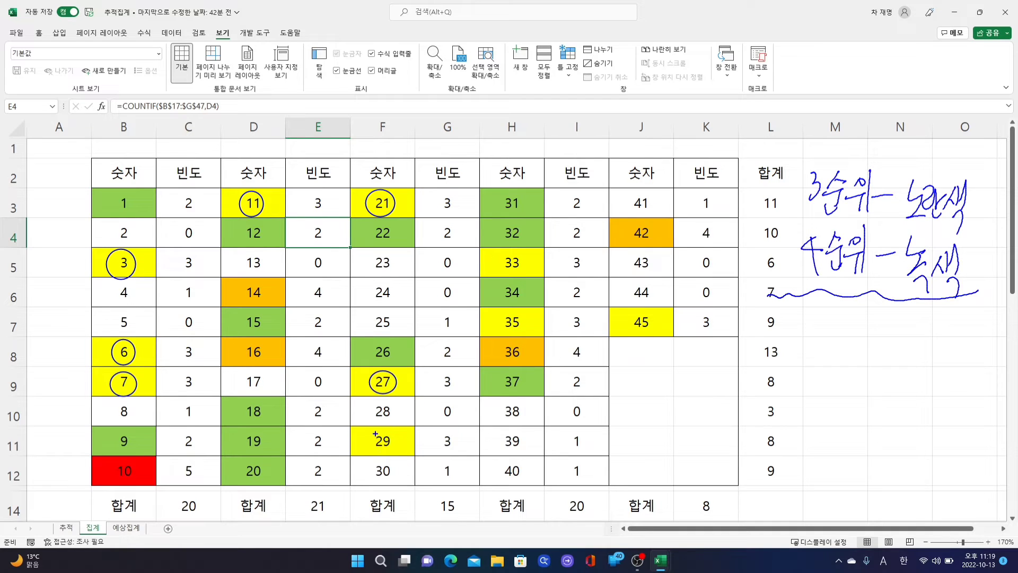
{"action": "left_click_drag", "start_coordinate": [371, 435], "coordinate": [396, 443]}
{"action": "left_click_drag", "start_coordinate": [493, 253], "coordinate": [494, 255]}
{"action": "mouse_move", "coordinate": [507, 311]}
{"action": "left_mouse_down"}
{"action": "mouse_move", "coordinate": [498, 317]}
{"action": "mouse_move", "coordinate": [520, 328]}
{"action": "left_mouse_up"}
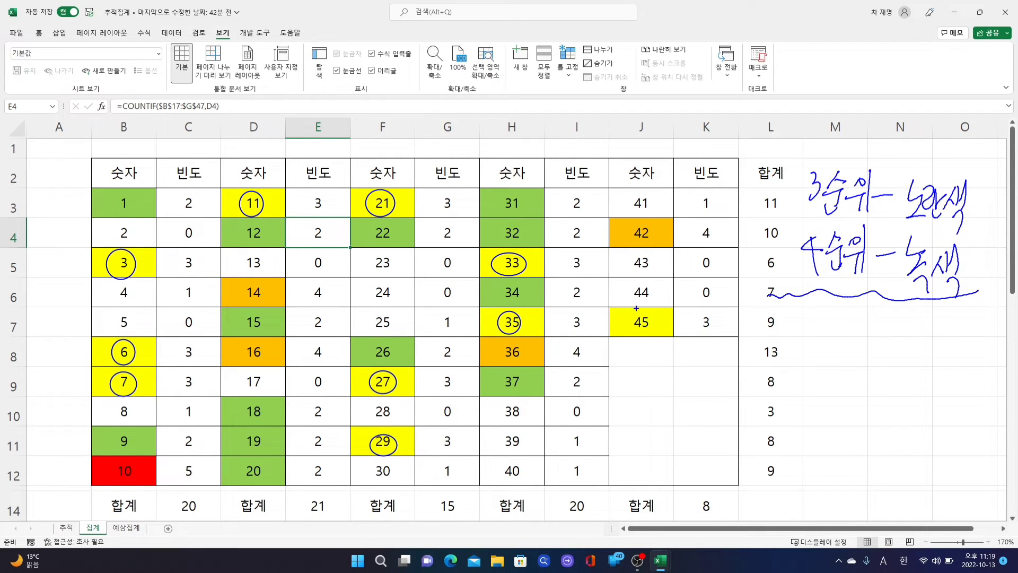
{"action": "mouse_move", "coordinate": [639, 308]}
{"action": "left_mouse_down"}
{"action": "mouse_move", "coordinate": [632, 332]}
{"action": "mouse_move", "coordinate": [641, 307]}
{"action": "left_mouse_up"}
- Draw boxes around the green numbers 1, 9, 12, 15 and the 18–20 group
{"action": "mouse_move", "coordinate": [109, 190]}
{"action": "left_mouse_down"}
{"action": "mouse_move", "coordinate": [134, 213]}
{"action": "mouse_move", "coordinate": [141, 203]}
{"action": "left_mouse_up"}
{"action": "mouse_move", "coordinate": [110, 428]}
{"action": "left_mouse_down"}
{"action": "mouse_move", "coordinate": [134, 448]}
{"action": "mouse_move", "coordinate": [112, 455]}
{"action": "mouse_move", "coordinate": [111, 429]}
{"action": "left_mouse_up"}
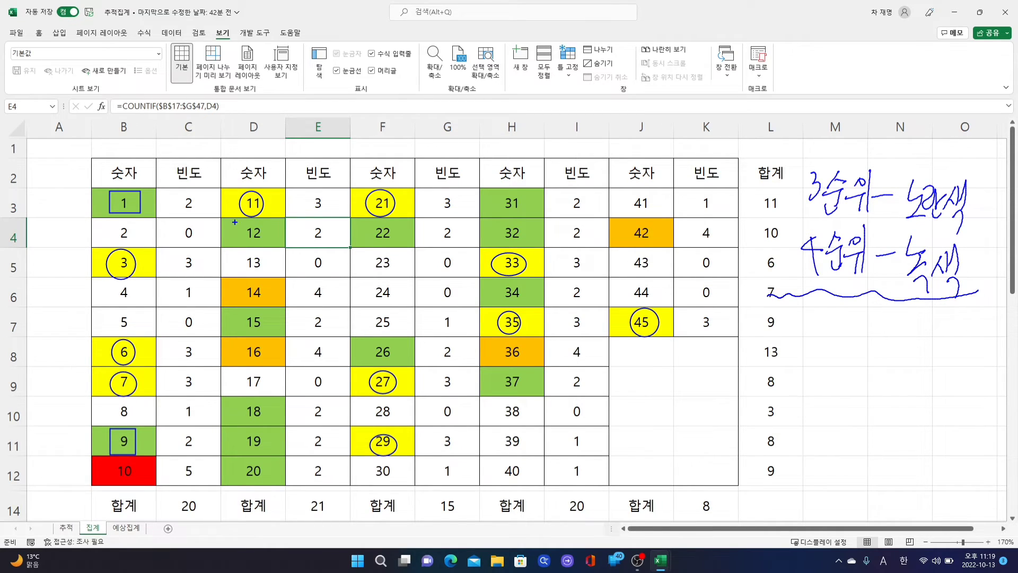
{"action": "mouse_move", "coordinate": [238, 218]}
{"action": "left_mouse_down"}
{"action": "mouse_move", "coordinate": [247, 244]}
{"action": "mouse_move", "coordinate": [269, 234]}
{"action": "mouse_move", "coordinate": [239, 219]}
{"action": "left_mouse_up"}
{"action": "mouse_move", "coordinate": [241, 311]}
{"action": "left_mouse_down"}
{"action": "mouse_move", "coordinate": [242, 324]}
{"action": "mouse_move", "coordinate": [262, 334]}
{"action": "mouse_move", "coordinate": [241, 312]}
{"action": "left_mouse_up"}
{"action": "left_click_drag", "start_coordinate": [239, 399], "coordinate": [265, 423]}
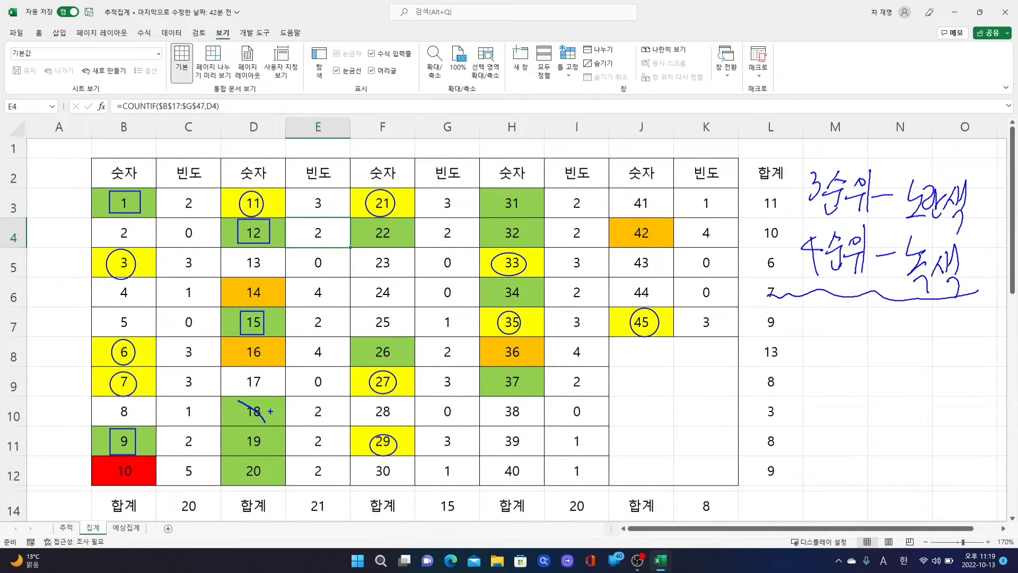
{"action": "key", "text": "ctrl+z"}
{"action": "mouse_move", "coordinate": [236, 399]}
{"action": "left_mouse_down"}
{"action": "mouse_move", "coordinate": [265, 429]}
{"action": "mouse_move", "coordinate": [272, 480]}
{"action": "left_mouse_up"}
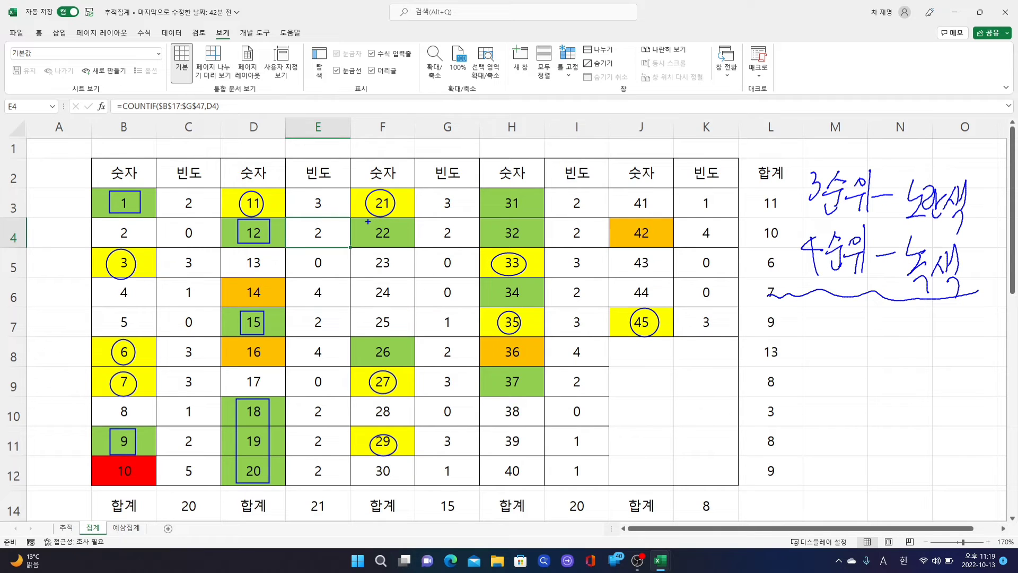
- Draw boxes around the green numbers 22 and 26 and the green numbers in the 31–40 column
{"action": "mouse_move", "coordinate": [367, 223]}
{"action": "left_mouse_down"}
{"action": "mouse_move", "coordinate": [382, 247]}
{"action": "mouse_move", "coordinate": [395, 223]}
{"action": "mouse_move", "coordinate": [368, 221]}
{"action": "left_mouse_up"}
{"action": "mouse_move", "coordinate": [370, 340]}
{"action": "left_mouse_down"}
{"action": "mouse_move", "coordinate": [392, 340]}
{"action": "mouse_move", "coordinate": [370, 362]}
{"action": "mouse_move", "coordinate": [396, 366]}
{"action": "left_mouse_up"}
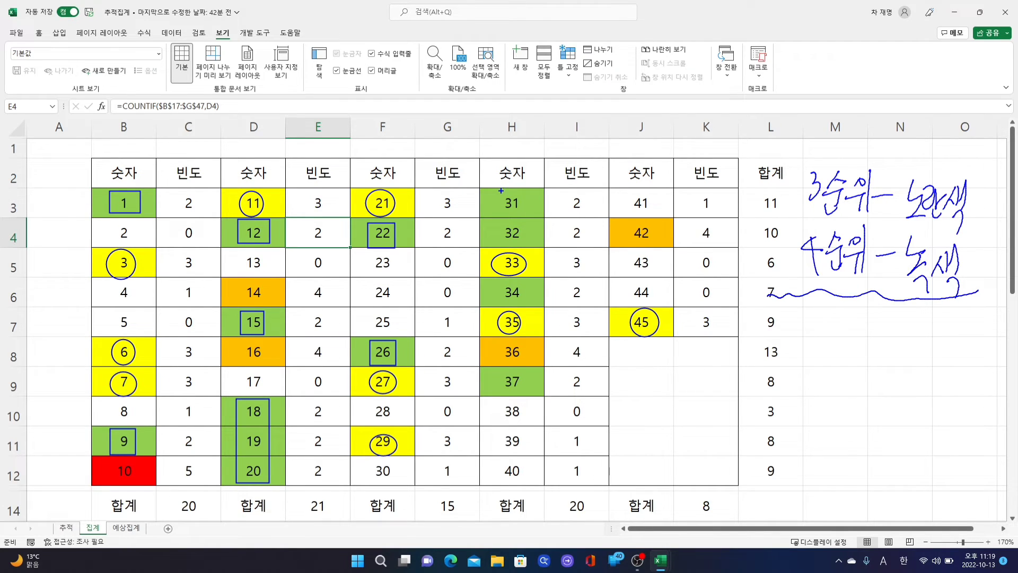
{"action": "mouse_move", "coordinate": [501, 189]}
{"action": "left_mouse_down"}
{"action": "mouse_move", "coordinate": [502, 212]}
{"action": "mouse_move", "coordinate": [533, 244]}
{"action": "mouse_move", "coordinate": [509, 189]}
{"action": "left_mouse_up"}
{"action": "mouse_move", "coordinate": [498, 371]}
{"action": "left_mouse_down"}
{"action": "mouse_move", "coordinate": [521, 395]}
{"action": "mouse_move", "coordinate": [525, 371]}
{"action": "mouse_move", "coordinate": [499, 371]}
{"action": "left_mouse_up"}
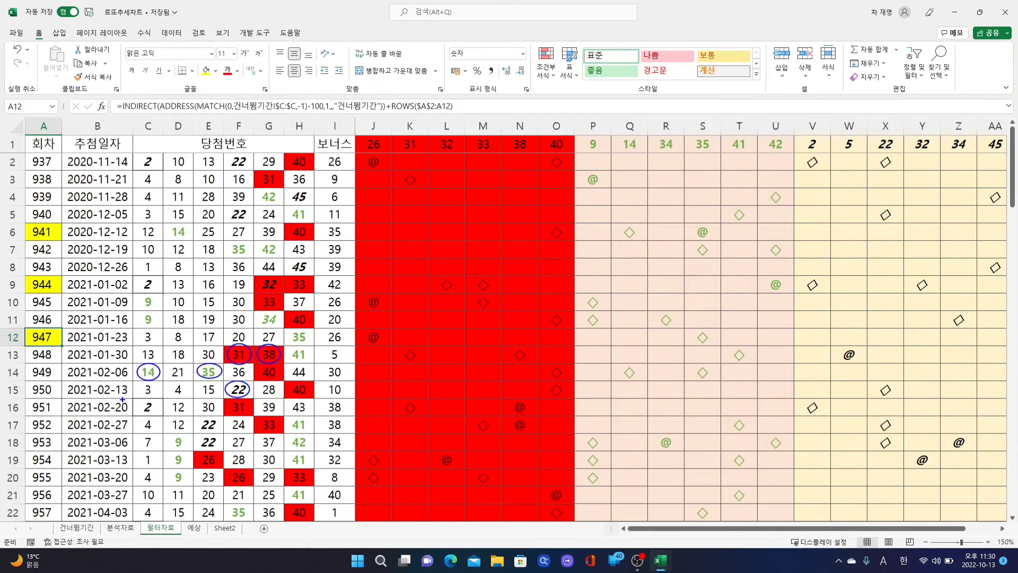
- Box draw 951's winning and bonus numbers, and handwrite "2?" with an underline over the chart
{"action": "mouse_move", "coordinate": [122, 395]}
{"action": "left_mouse_down"}
{"action": "mouse_move", "coordinate": [158, 417]}
{"action": "mouse_move", "coordinate": [359, 418]}
{"action": "left_mouse_up"}
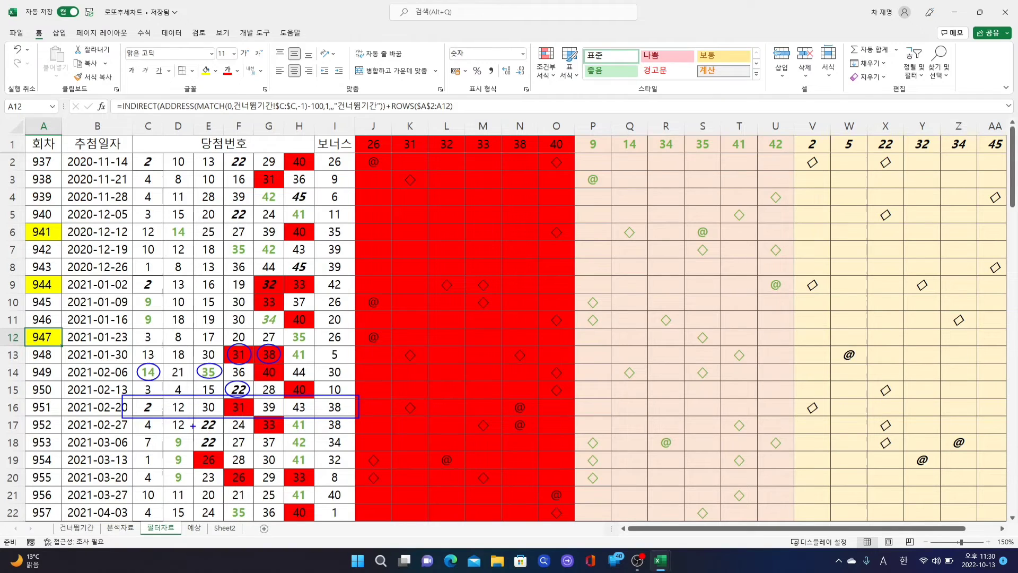
{"action": "left_click_drag", "start_coordinate": [454, 281], "coordinate": [470, 309]}
{"action": "left_click_drag", "start_coordinate": [495, 276], "coordinate": [499, 305]}
{"action": "left_click_drag", "start_coordinate": [406, 318], "coordinate": [529, 328]}
- Handwrite "43" beside the "2?" note and underline it twice
{"action": "mouse_move", "coordinate": [589, 269]}
{"action": "left_mouse_down"}
{"action": "mouse_move", "coordinate": [562, 286]}
{"action": "mouse_move", "coordinate": [593, 284]}
{"action": "mouse_move", "coordinate": [586, 311]}
{"action": "left_mouse_up"}
{"action": "mouse_move", "coordinate": [591, 270]}
{"action": "left_mouse_down"}
{"action": "mouse_move", "coordinate": [606, 285]}
{"action": "mouse_move", "coordinate": [589, 307]}
{"action": "left_mouse_up"}
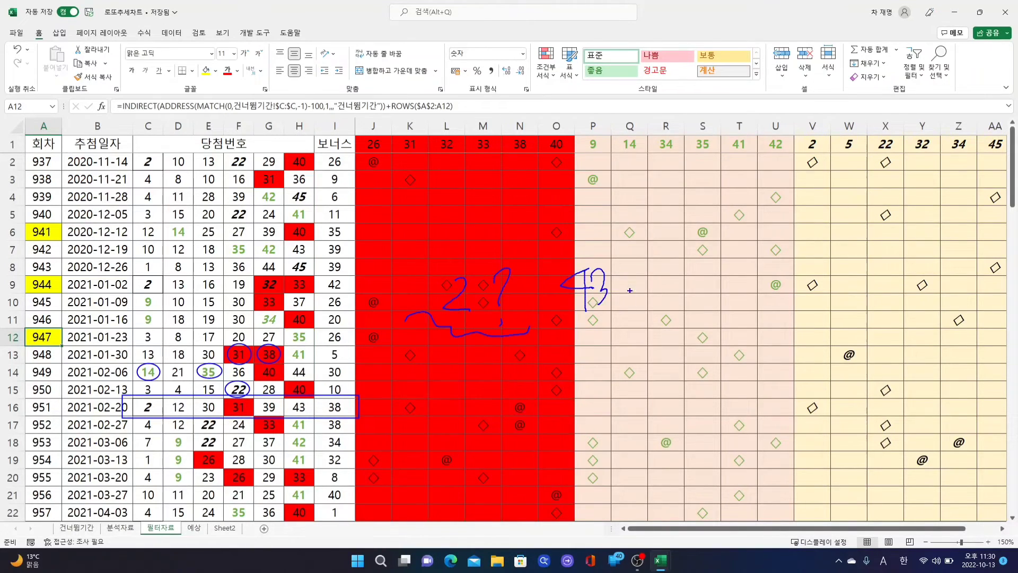
{"action": "left_click_drag", "start_coordinate": [629, 273], "coordinate": [638, 296]}
{"action": "left_click_drag", "start_coordinate": [554, 324], "coordinate": [647, 314]}
{"action": "left_click_drag", "start_coordinate": [560, 312], "coordinate": [651, 316]}
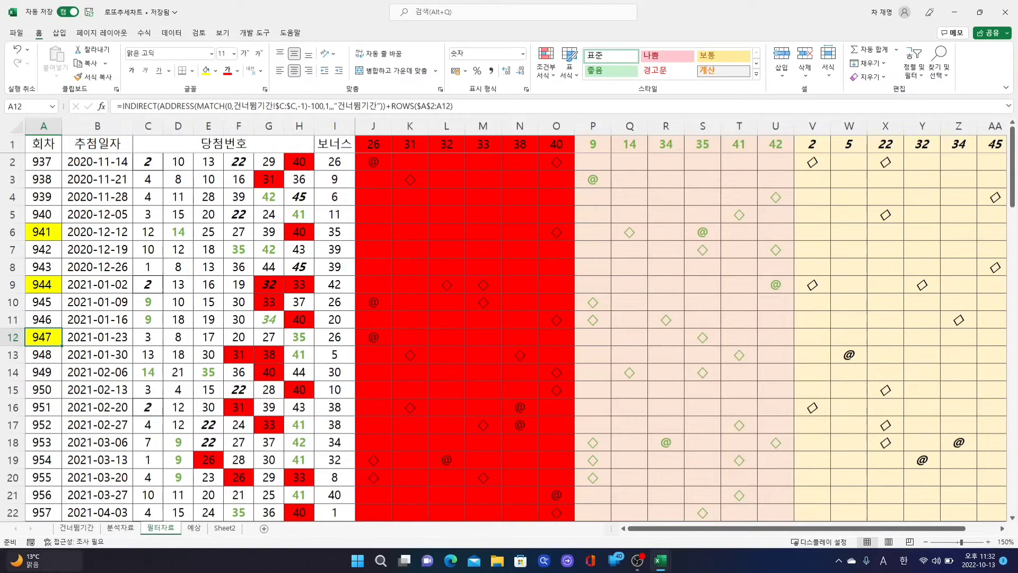
- Fill the draw number cell of draw 951 with yellow
{"action": "left_click", "coordinate": [43, 407]}
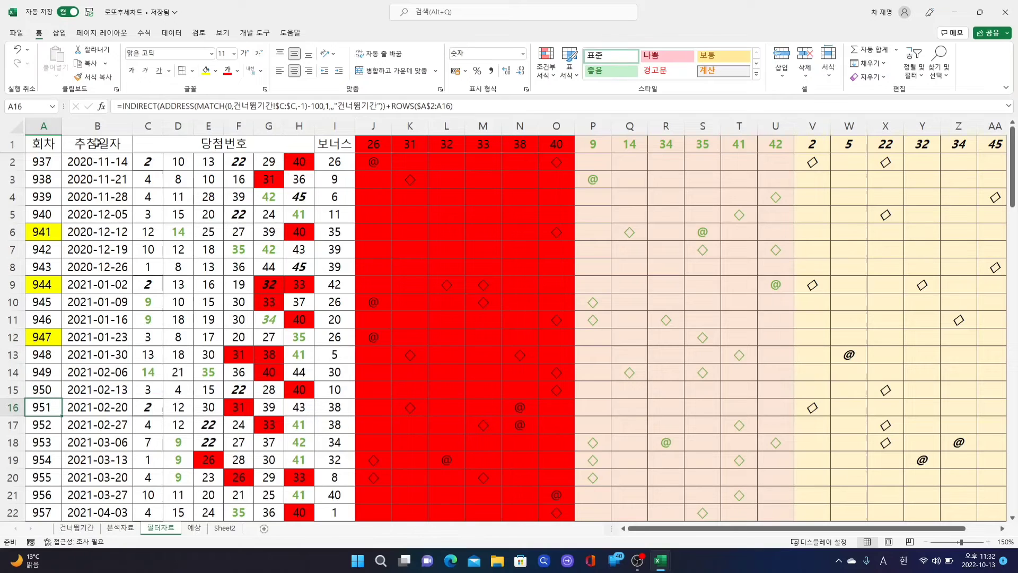
{"action": "left_click", "coordinate": [204, 71]}
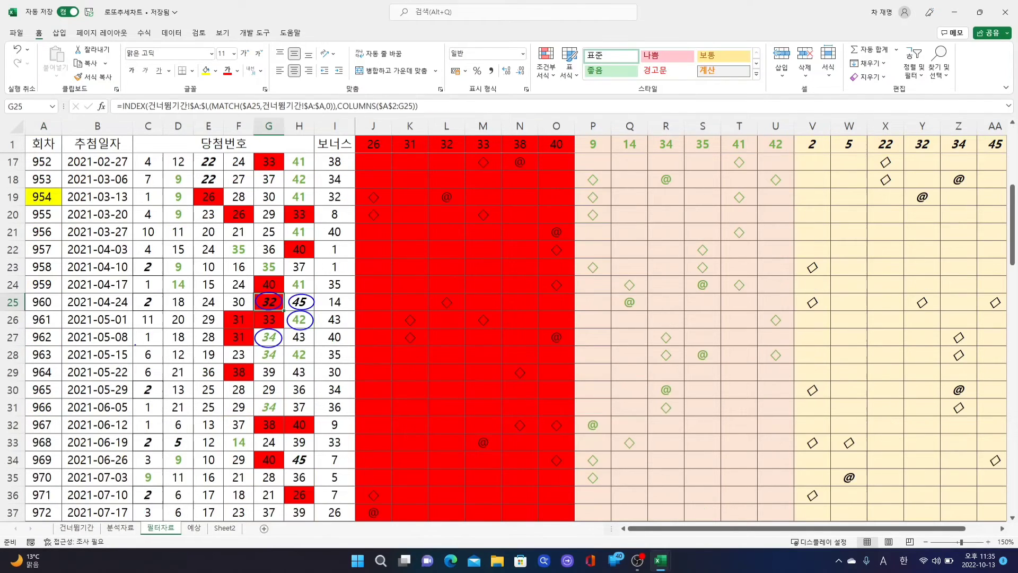
- Box draw 963's winning and bonus numbers, handwrite candidate notes beside the row, and clear the annotations
{"action": "mouse_move", "coordinate": [132, 344]}
{"action": "left_mouse_down"}
{"action": "mouse_move", "coordinate": [163, 362]}
{"action": "mouse_move", "coordinate": [250, 362]}
{"action": "mouse_move", "coordinate": [376, 342]}
{"action": "left_mouse_up"}
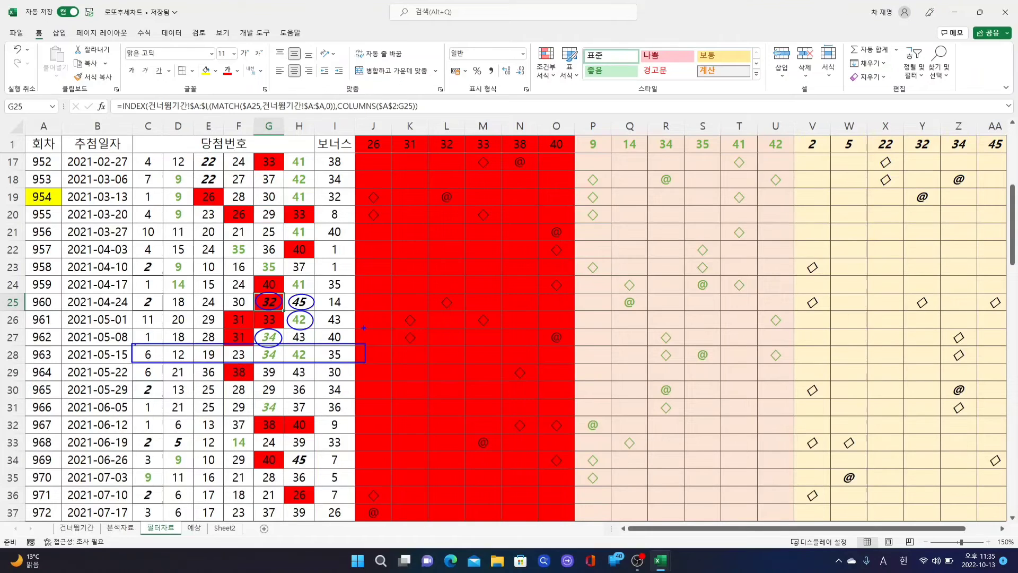
{"action": "left_click_drag", "start_coordinate": [425, 335], "coordinate": [424, 354]}
{"action": "left_click_drag", "start_coordinate": [452, 330], "coordinate": [444, 370]}
{"action": "mouse_move", "coordinate": [512, 328]}
{"action": "left_mouse_down"}
{"action": "mouse_move", "coordinate": [494, 346]}
{"action": "mouse_move", "coordinate": [523, 350]}
{"action": "left_mouse_up"}
{"action": "mouse_move", "coordinate": [515, 335]}
{"action": "left_mouse_down"}
{"action": "mouse_move", "coordinate": [511, 360]}
{"action": "mouse_move", "coordinate": [546, 366]}
{"action": "left_mouse_up"}
{"action": "key", "text": "Escape"}
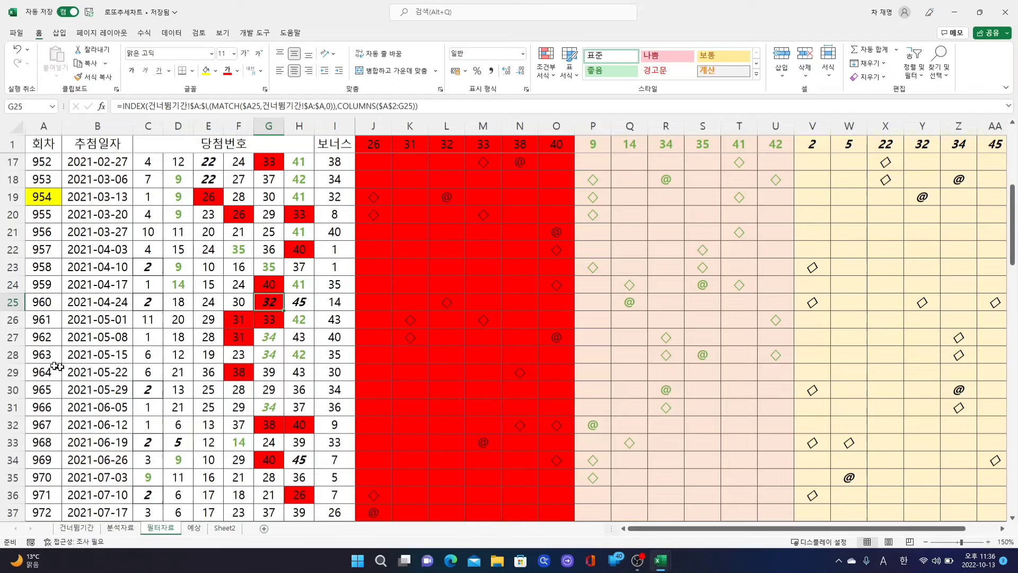
- Fill the draw number cell of draw 963 with yellow
{"action": "left_click", "coordinate": [34, 354]}
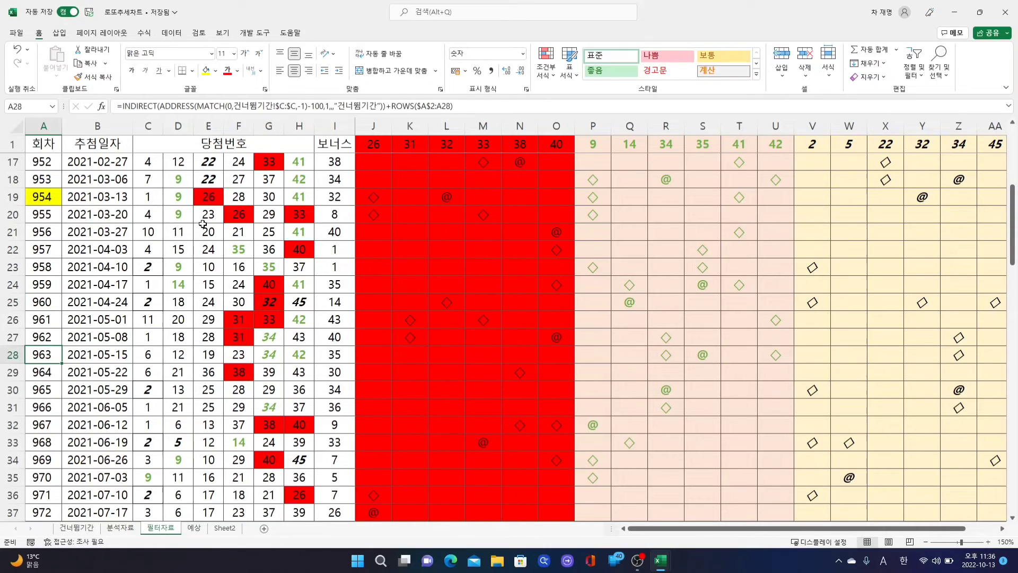
{"action": "left_click", "coordinate": [206, 71]}
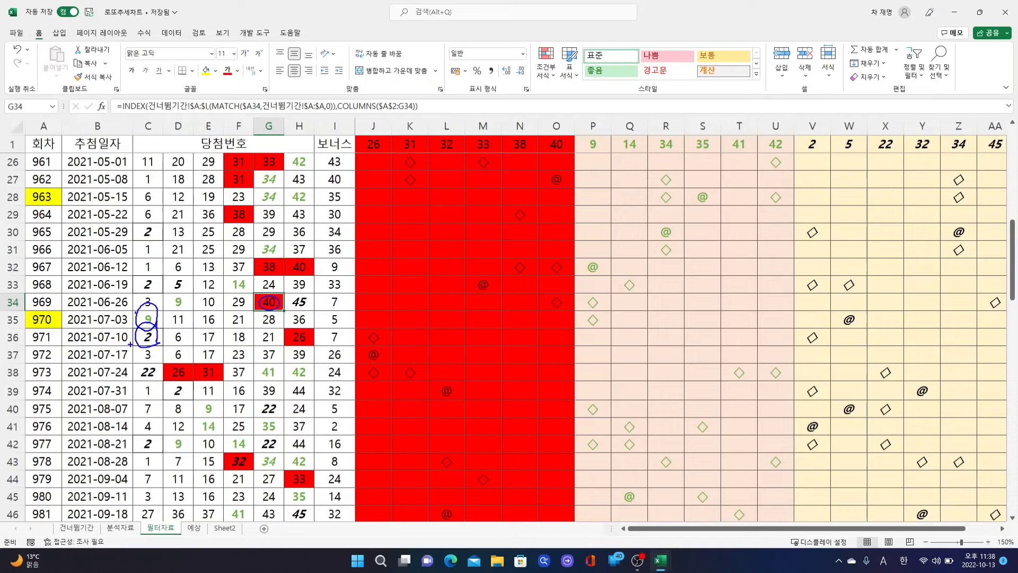
- Box draw 972's winning and bonus numbers and handwrite an underlined note over the red chart area
{"action": "mouse_move", "coordinate": [148, 344]}
{"action": "left_mouse_down"}
{"action": "mouse_move", "coordinate": [312, 344]}
{"action": "mouse_move", "coordinate": [335, 366]}
{"action": "mouse_move", "coordinate": [355, 366]}
{"action": "mouse_move", "coordinate": [357, 355]}
{"action": "left_mouse_up"}
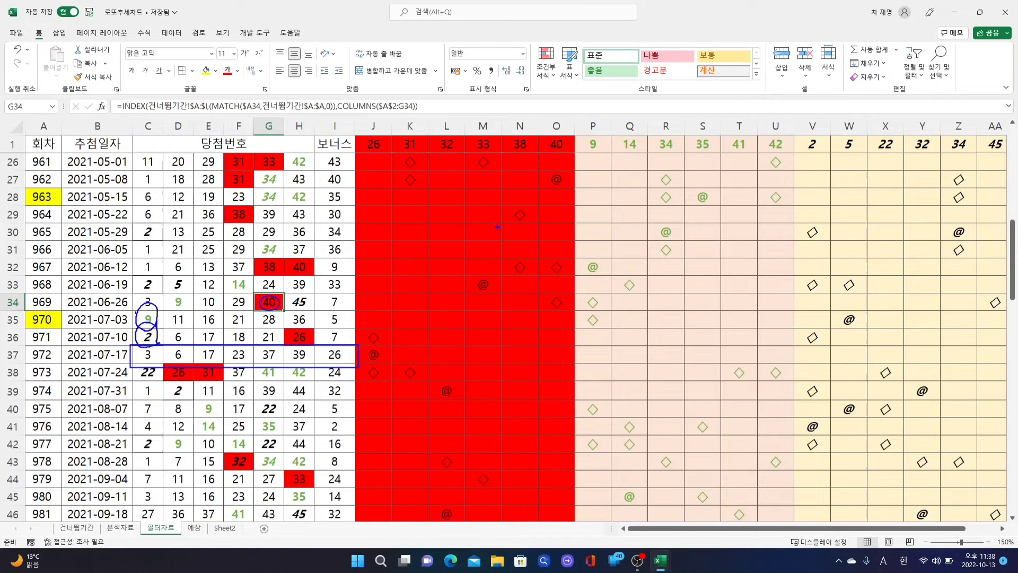
{"action": "mouse_move", "coordinate": [498, 227]}
{"action": "left_mouse_down"}
{"action": "mouse_move", "coordinate": [511, 270]}
{"action": "mouse_move", "coordinate": [531, 237]}
{"action": "mouse_move", "coordinate": [537, 260]}
{"action": "left_mouse_up"}
{"action": "left_click_drag", "start_coordinate": [458, 286], "coordinate": [574, 276]}
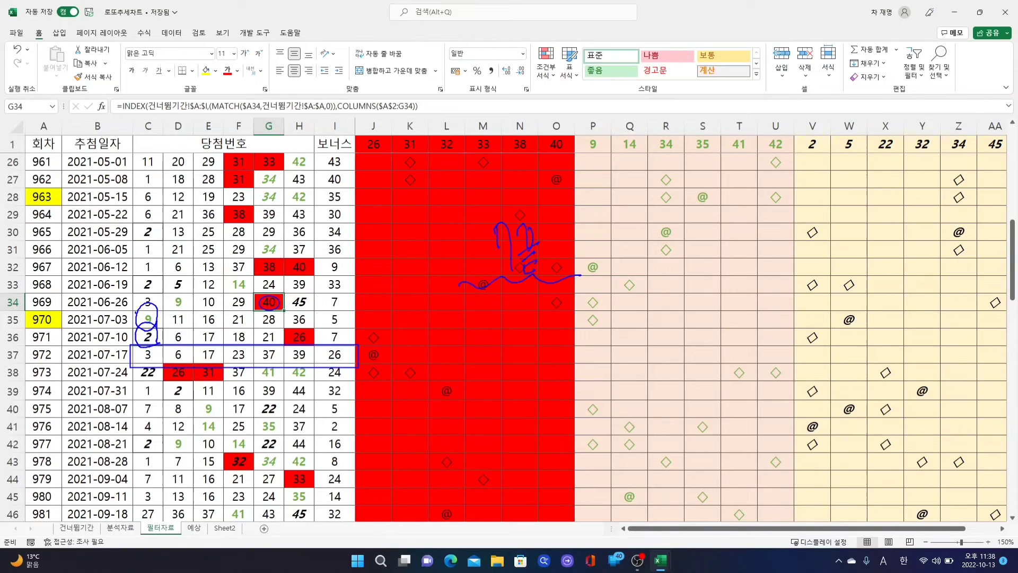
- Handwrite "17, 37" below the underlined note, underline the pair, and clear the annotations
{"action": "mouse_move", "coordinate": [493, 290]}
{"action": "left_mouse_down"}
{"action": "mouse_move", "coordinate": [493, 337]}
{"action": "mouse_move", "coordinate": [501, 303]}
{"action": "mouse_move", "coordinate": [512, 334]}
{"action": "left_mouse_up"}
{"action": "left_click_drag", "start_coordinate": [522, 325], "coordinate": [524, 338]}
{"action": "mouse_move", "coordinate": [566, 290]}
{"action": "left_mouse_down"}
{"action": "mouse_move", "coordinate": [565, 318]}
{"action": "mouse_move", "coordinate": [601, 310]}
{"action": "mouse_move", "coordinate": [601, 338]}
{"action": "left_mouse_up"}
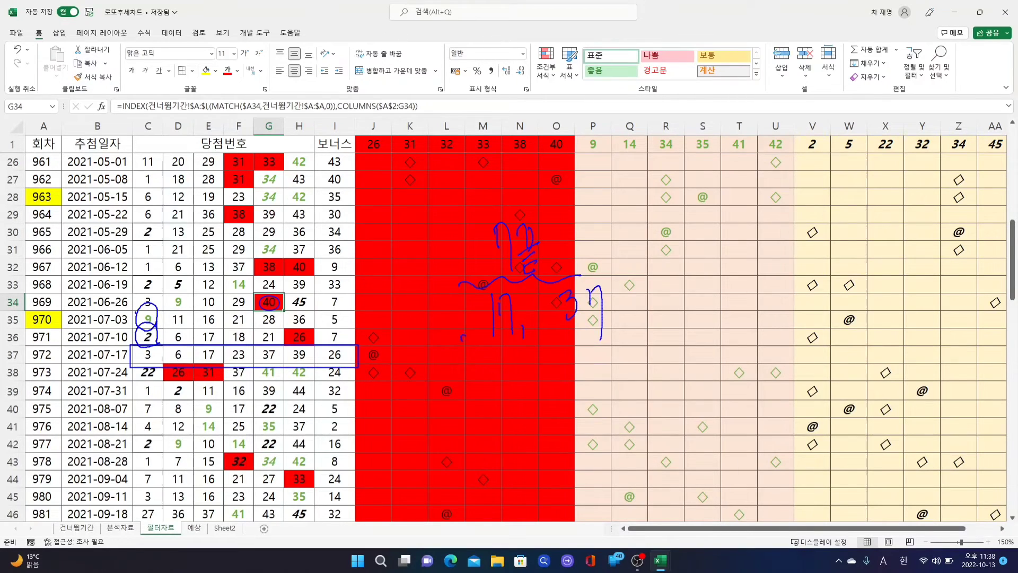
{"action": "mouse_move", "coordinate": [462, 337]}
{"action": "left_mouse_down"}
{"action": "mouse_move", "coordinate": [512, 347]}
{"action": "mouse_move", "coordinate": [618, 331]}
{"action": "left_mouse_up"}
{"action": "key", "text": "Escape"}
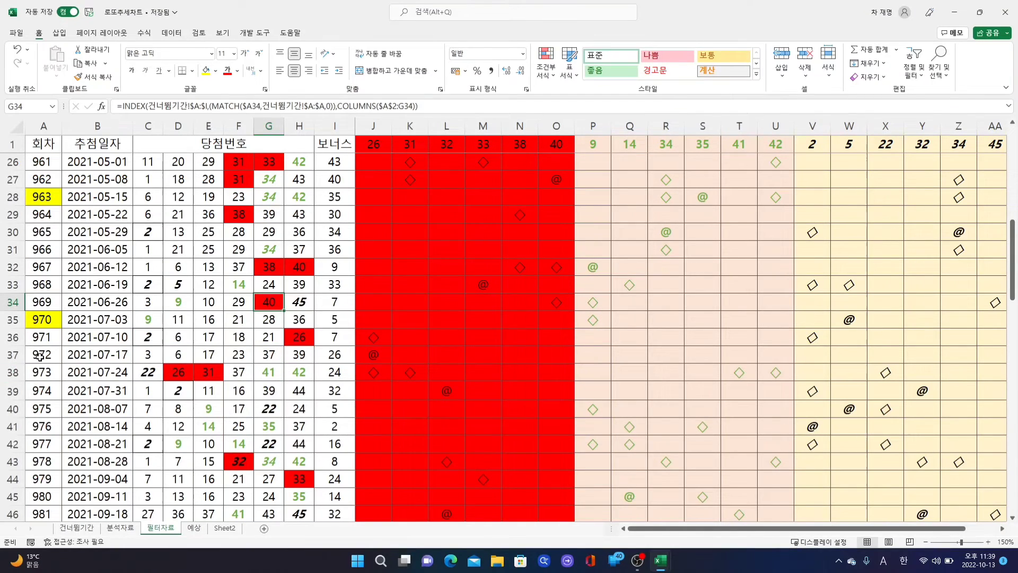
- Fill the draw number cell of draw 972 with yellow
{"action": "left_click", "coordinate": [39, 356]}
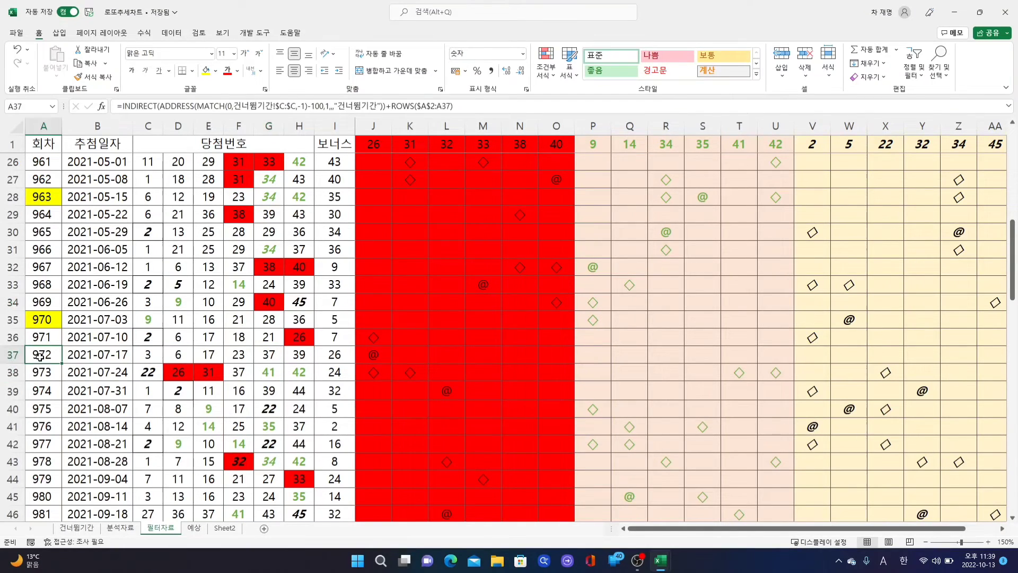
{"action": "left_click", "coordinate": [206, 71]}
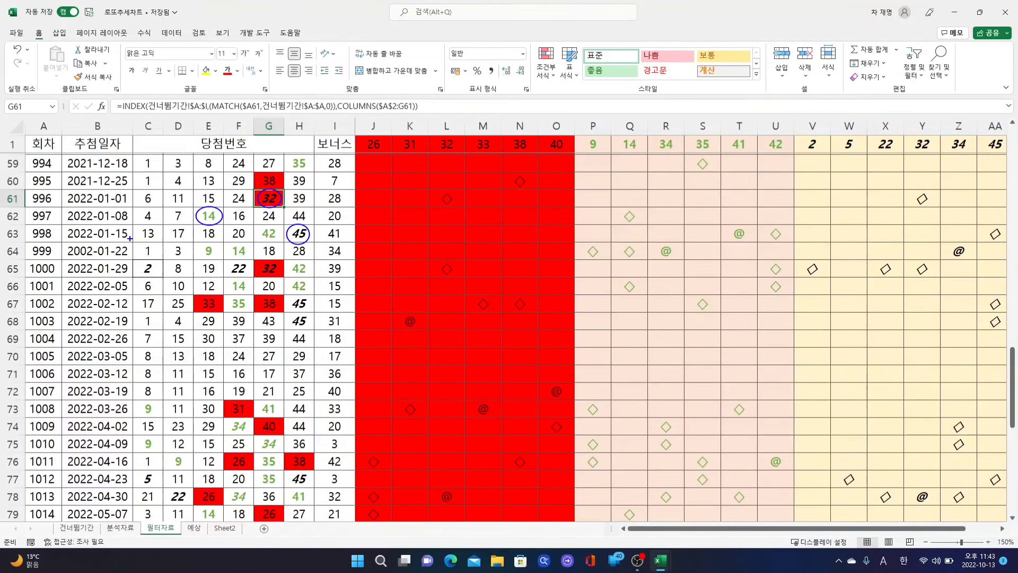
- Box draw 999's winning and bonus numbers, handwrite "3" beside the row, and add a handwritten note at the column header 2
{"action": "mouse_move", "coordinate": [130, 239]}
{"action": "left_mouse_down"}
{"action": "mouse_move", "coordinate": [151, 260]}
{"action": "mouse_move", "coordinate": [352, 256]}
{"action": "left_mouse_up"}
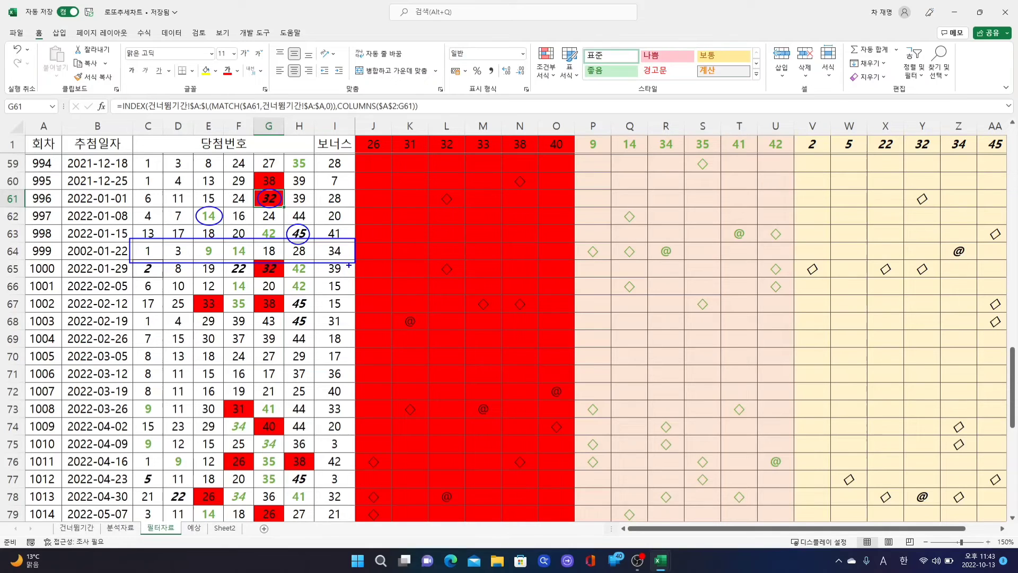
{"action": "left_click_drag", "start_coordinate": [431, 226], "coordinate": [437, 249]}
{"action": "mouse_move", "coordinate": [811, 151]}
{"action": "left_mouse_down"}
{"action": "mouse_move", "coordinate": [825, 158]}
{"action": "mouse_move", "coordinate": [812, 168]}
{"action": "mouse_move", "coordinate": [823, 186]}
{"action": "mouse_move", "coordinate": [831, 176]}
{"action": "mouse_move", "coordinate": [848, 197]}
{"action": "left_mouse_up"}
{"action": "mouse_move", "coordinate": [867, 174]}
{"action": "left_mouse_down"}
{"action": "mouse_move", "coordinate": [884, 170]}
{"action": "mouse_move", "coordinate": [879, 180]}
{"action": "left_mouse_up"}
{"action": "left_click_drag", "start_coordinate": [877, 183], "coordinate": [864, 213]}
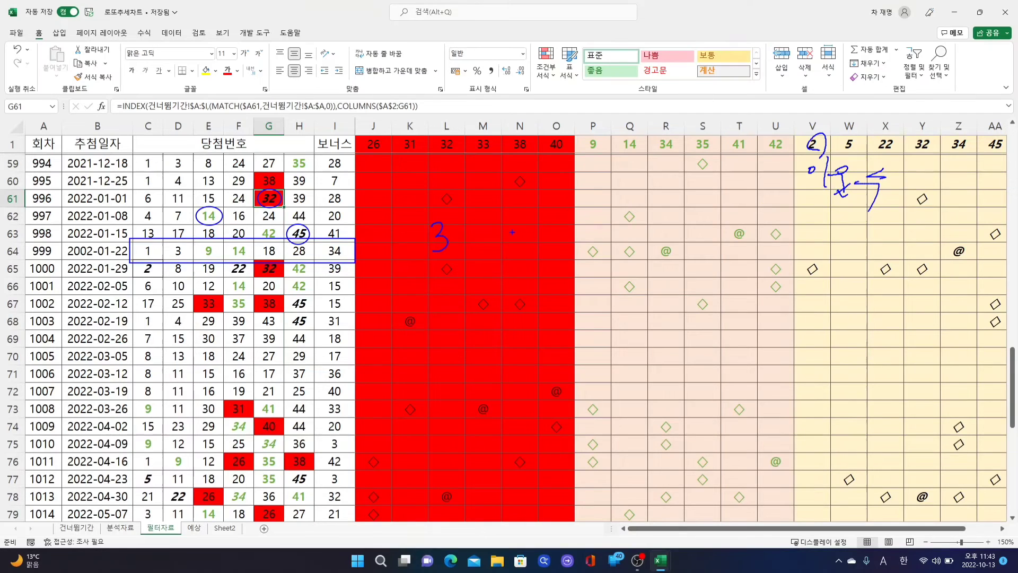
- Handwrite "28" next to the "3" beside draw 999, underline both numbers, and clear the annotations
{"action": "left_click_drag", "start_coordinate": [512, 231], "coordinate": [532, 244]}
{"action": "mouse_move", "coordinate": [551, 225]}
{"action": "left_mouse_down"}
{"action": "mouse_move", "coordinate": [536, 247]}
{"action": "mouse_move", "coordinate": [546, 226]}
{"action": "left_mouse_up"}
{"action": "left_click_drag", "start_coordinate": [413, 260], "coordinate": [547, 237]}
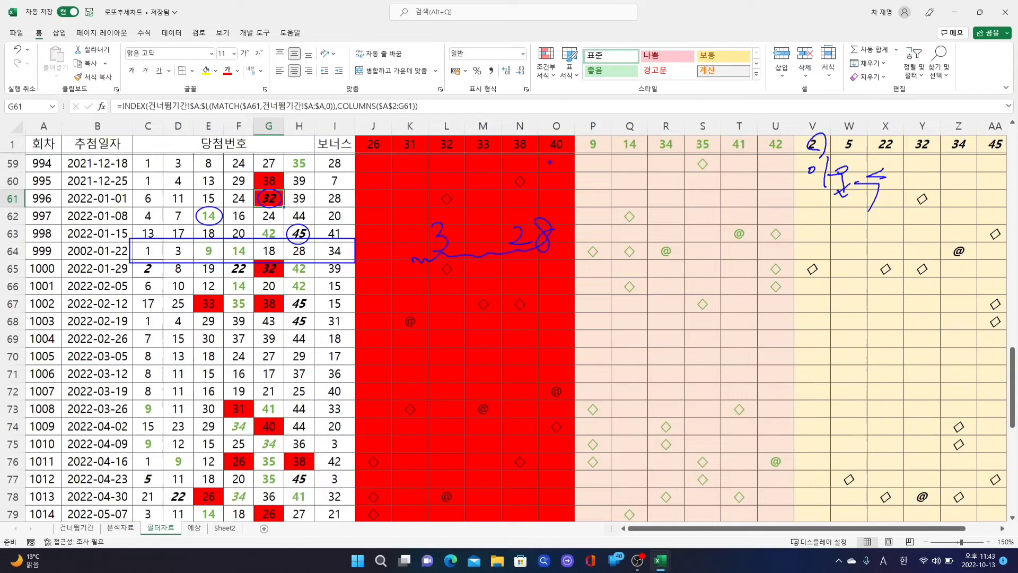
{"action": "key", "text": "Escape"}
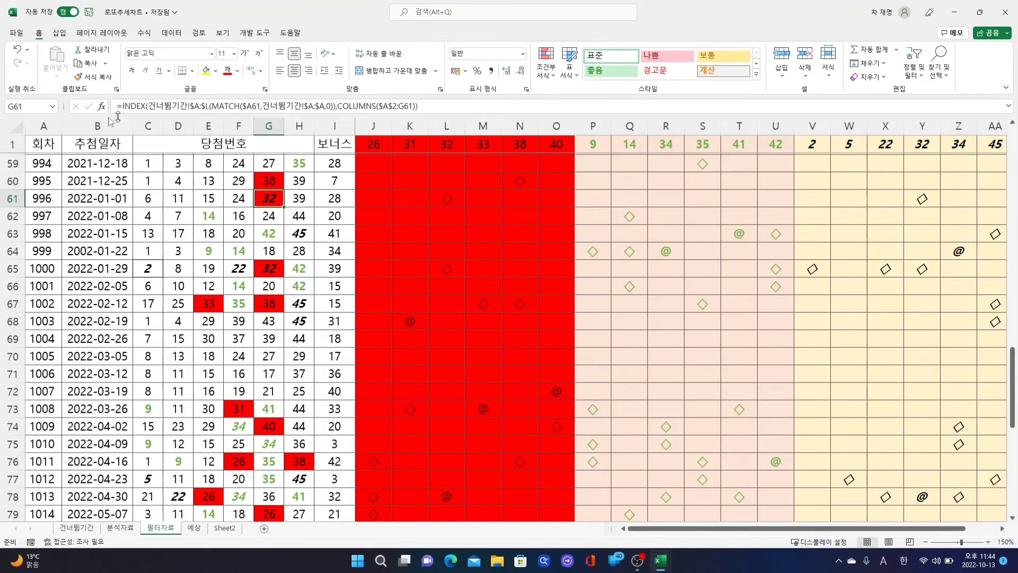
- Fill the draw number cell of draw 999 with yellow
{"action": "left_click", "coordinate": [38, 251]}
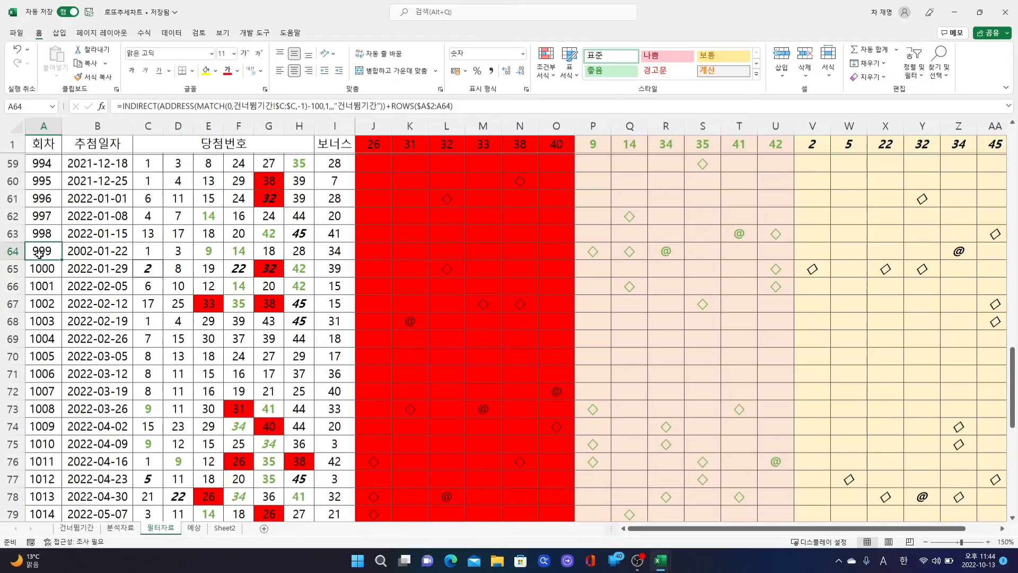
{"action": "left_click", "coordinate": [204, 71]}
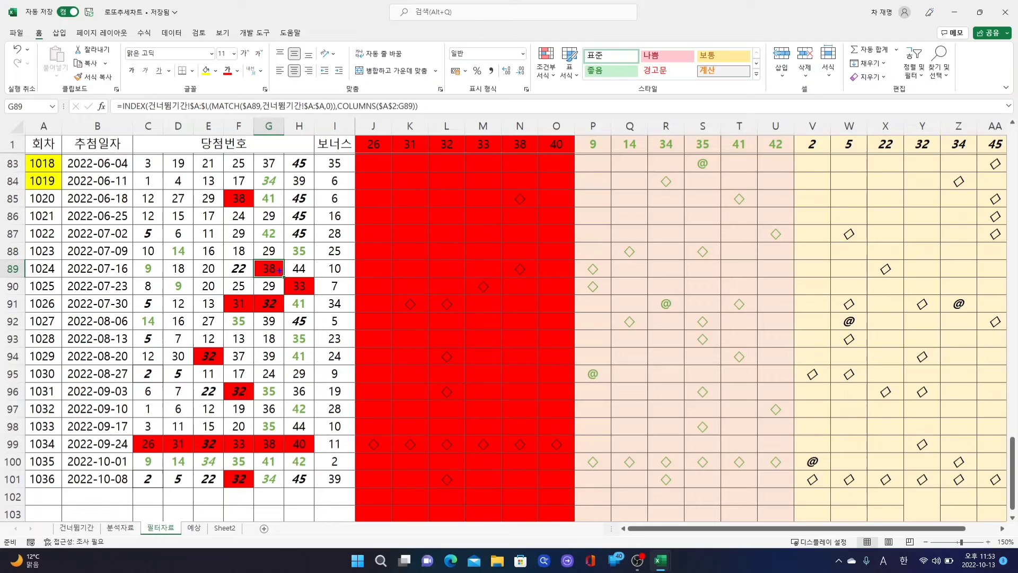
- Circle 38 in draw 1024, 9 in draw 1025, and 5 and 32 in draw 1026, and box draw 1027's numbers
{"action": "mouse_move", "coordinate": [277, 274]}
{"action": "left_mouse_down"}
{"action": "mouse_move", "coordinate": [254, 265]}
{"action": "mouse_move", "coordinate": [275, 282]}
{"action": "left_mouse_up"}
{"action": "mouse_move", "coordinate": [182, 294]}
{"action": "left_mouse_down"}
{"action": "mouse_move", "coordinate": [186, 274]}
{"action": "mouse_move", "coordinate": [189, 301]}
{"action": "left_mouse_up"}
{"action": "mouse_move", "coordinate": [161, 305]}
{"action": "left_mouse_down"}
{"action": "mouse_move", "coordinate": [134, 305]}
{"action": "mouse_move", "coordinate": [157, 321]}
{"action": "left_mouse_up"}
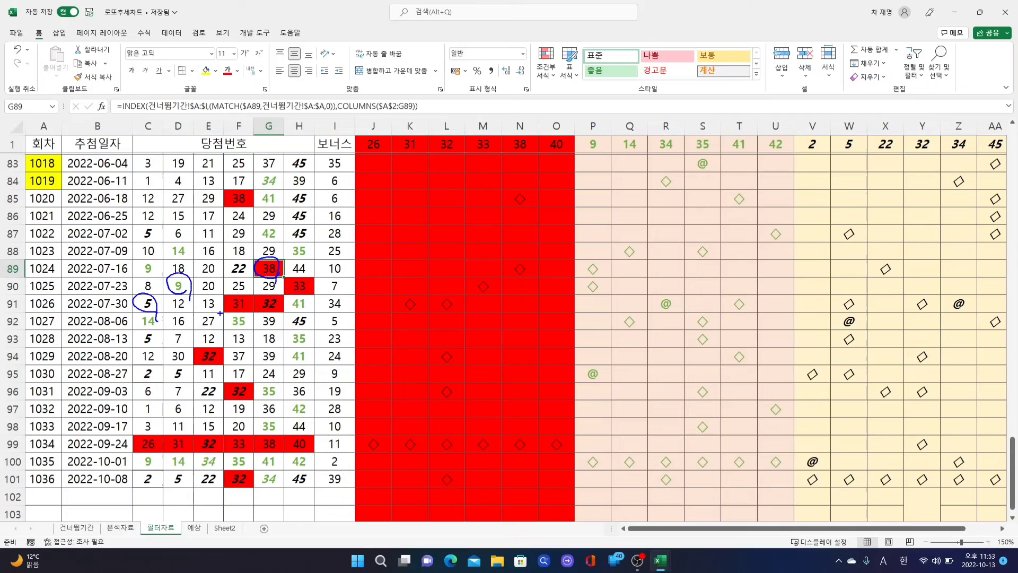
{"action": "mouse_move", "coordinate": [280, 312]}
{"action": "left_mouse_down"}
{"action": "mouse_move", "coordinate": [260, 296]}
{"action": "mouse_move", "coordinate": [286, 299]}
{"action": "left_mouse_up"}
{"action": "mouse_move", "coordinate": [129, 313]}
{"action": "left_mouse_down"}
{"action": "mouse_move", "coordinate": [139, 323]}
{"action": "mouse_move", "coordinate": [364, 329]}
{"action": "left_mouse_up"}
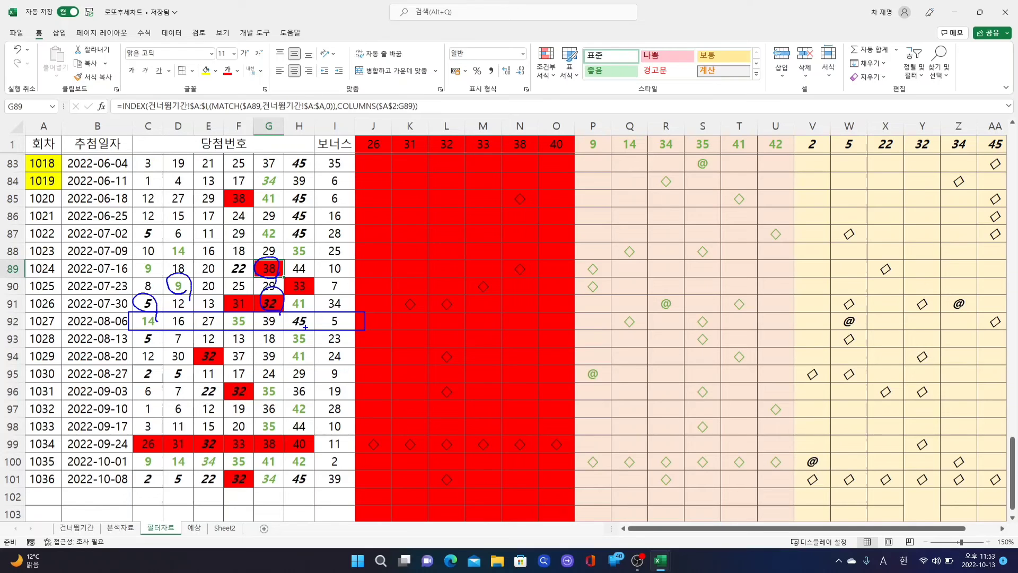
- Handwrite candidate notes with an underline across the chart beside draw 1027
{"action": "mouse_move", "coordinate": [478, 295]}
{"action": "left_mouse_down"}
{"action": "mouse_move", "coordinate": [489, 321]}
{"action": "mouse_move", "coordinate": [502, 297]}
{"action": "mouse_move", "coordinate": [520, 342]}
{"action": "left_mouse_up"}
{"action": "mouse_move", "coordinate": [448, 338]}
{"action": "left_mouse_down"}
{"action": "mouse_move", "coordinate": [473, 351]}
{"action": "mouse_move", "coordinate": [540, 350]}
{"action": "left_mouse_up"}
{"action": "mouse_move", "coordinate": [561, 301]}
{"action": "left_mouse_down"}
{"action": "mouse_move", "coordinate": [570, 328]}
{"action": "mouse_move", "coordinate": [583, 330]}
{"action": "mouse_move", "coordinate": [578, 345]}
{"action": "left_mouse_up"}
{"action": "left_click_drag", "start_coordinate": [601, 318], "coordinate": [620, 347]}
{"action": "left_click_drag", "start_coordinate": [623, 324], "coordinate": [648, 319]}
{"action": "left_click_drag", "start_coordinate": [634, 317], "coordinate": [651, 328]}
{"action": "left_click_drag", "start_coordinate": [636, 338], "coordinate": [632, 348]}
{"action": "mouse_move", "coordinate": [700, 308]}
{"action": "left_mouse_down"}
{"action": "mouse_move", "coordinate": [695, 363]}
{"action": "mouse_move", "coordinate": [725, 334]}
{"action": "mouse_move", "coordinate": [732, 350]}
{"action": "left_mouse_up"}
{"action": "left_click_drag", "start_coordinate": [718, 348], "coordinate": [734, 363]}
{"action": "left_click_drag", "start_coordinate": [758, 324], "coordinate": [748, 343]}
{"action": "left_click_drag", "start_coordinate": [759, 331], "coordinate": [784, 339]}
{"action": "left_click_drag", "start_coordinate": [768, 343], "coordinate": [767, 370]}
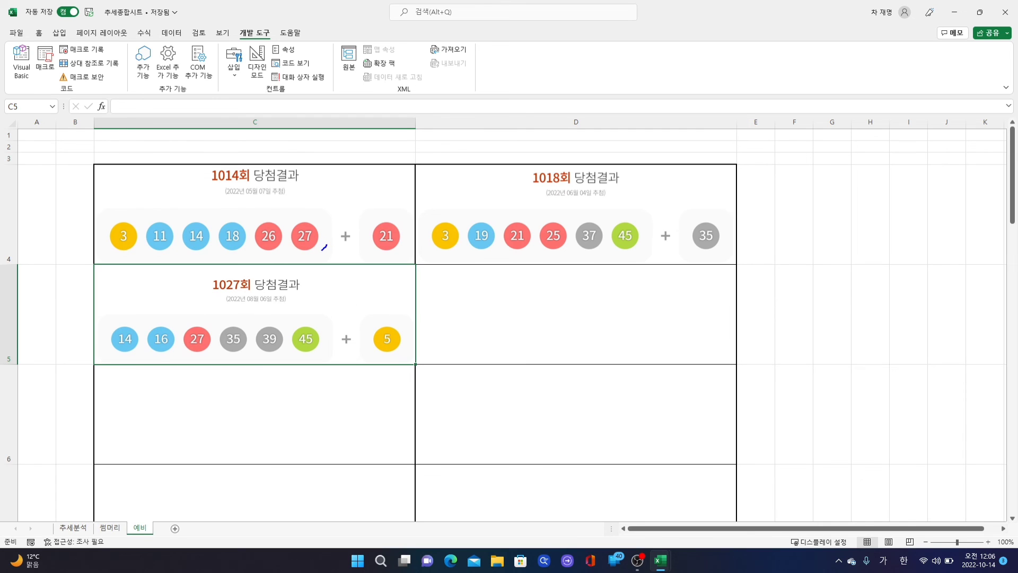
- Circle 27 and 14 in the results of draws 1014 and 1027, and 35 in draws 1027 and 1018
{"action": "mouse_move", "coordinate": [322, 249]}
{"action": "left_mouse_down"}
{"action": "mouse_move", "coordinate": [322, 212]}
{"action": "mouse_move", "coordinate": [319, 255]}
{"action": "left_mouse_up"}
{"action": "mouse_move", "coordinate": [212, 351]}
{"action": "left_mouse_down"}
{"action": "mouse_move", "coordinate": [171, 345]}
{"action": "mouse_move", "coordinate": [214, 378]}
{"action": "left_mouse_up"}
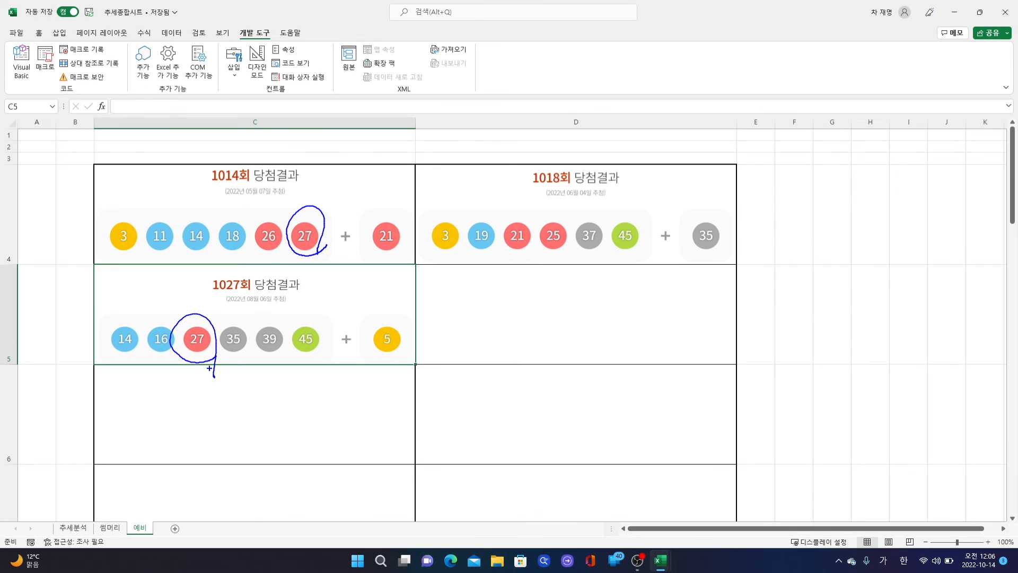
{"action": "mouse_move", "coordinate": [140, 355]}
{"action": "left_mouse_down"}
{"action": "mouse_move", "coordinate": [126, 367]}
{"action": "mouse_move", "coordinate": [127, 325]}
{"action": "mouse_move", "coordinate": [136, 370]}
{"action": "left_mouse_up"}
{"action": "mouse_move", "coordinate": [200, 241]}
{"action": "left_mouse_down"}
{"action": "mouse_move", "coordinate": [176, 224]}
{"action": "mouse_move", "coordinate": [215, 264]}
{"action": "left_mouse_up"}
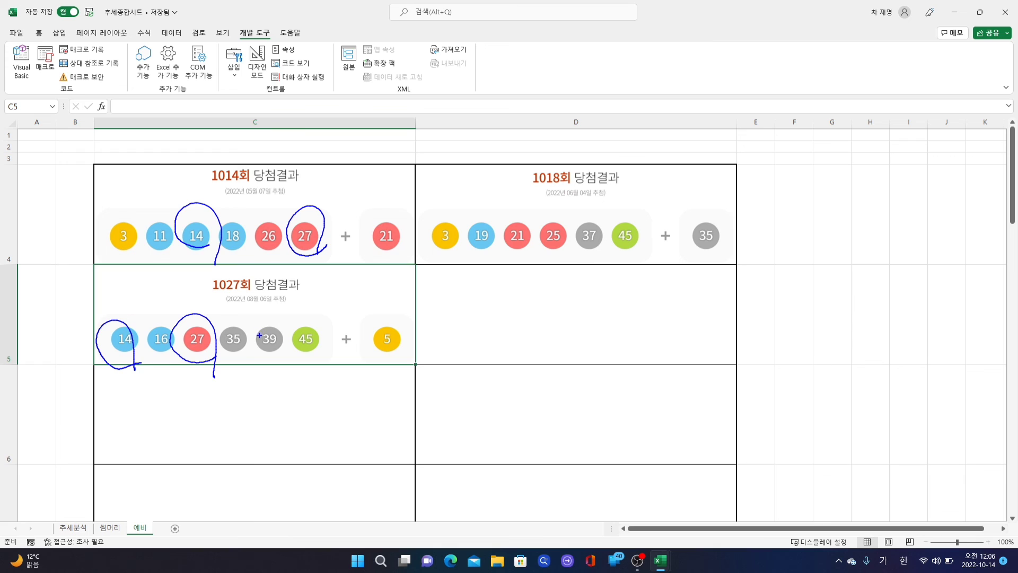
{"action": "mouse_move", "coordinate": [257, 347]}
{"action": "left_mouse_down"}
{"action": "mouse_move", "coordinate": [224, 332]}
{"action": "mouse_move", "coordinate": [256, 366]}
{"action": "left_mouse_up"}
{"action": "mouse_move", "coordinate": [711, 249]}
{"action": "left_mouse_down"}
{"action": "mouse_move", "coordinate": [732, 252]}
{"action": "mouse_move", "coordinate": [715, 274]}
{"action": "left_mouse_up"}
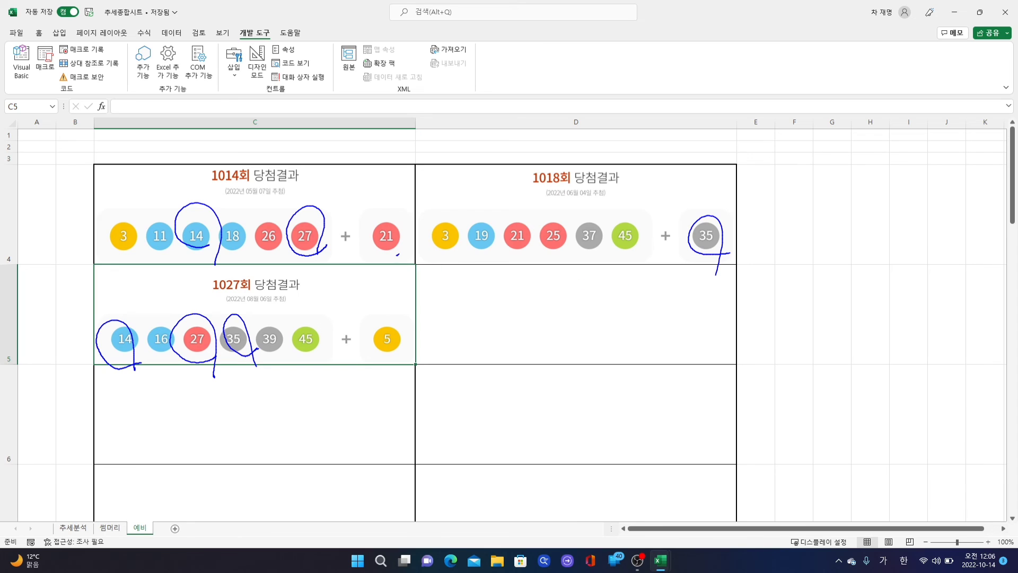
- Circle 21 and 3 in the results of draws 1014 and 1018, and clear the annotations
{"action": "mouse_move", "coordinate": [397, 257]}
{"action": "left_mouse_down"}
{"action": "mouse_move", "coordinate": [402, 239]}
{"action": "mouse_move", "coordinate": [405, 271]}
{"action": "left_mouse_up"}
{"action": "mouse_move", "coordinate": [504, 248]}
{"action": "left_mouse_down"}
{"action": "mouse_move", "coordinate": [524, 249]}
{"action": "mouse_move", "coordinate": [521, 271]}
{"action": "left_mouse_up"}
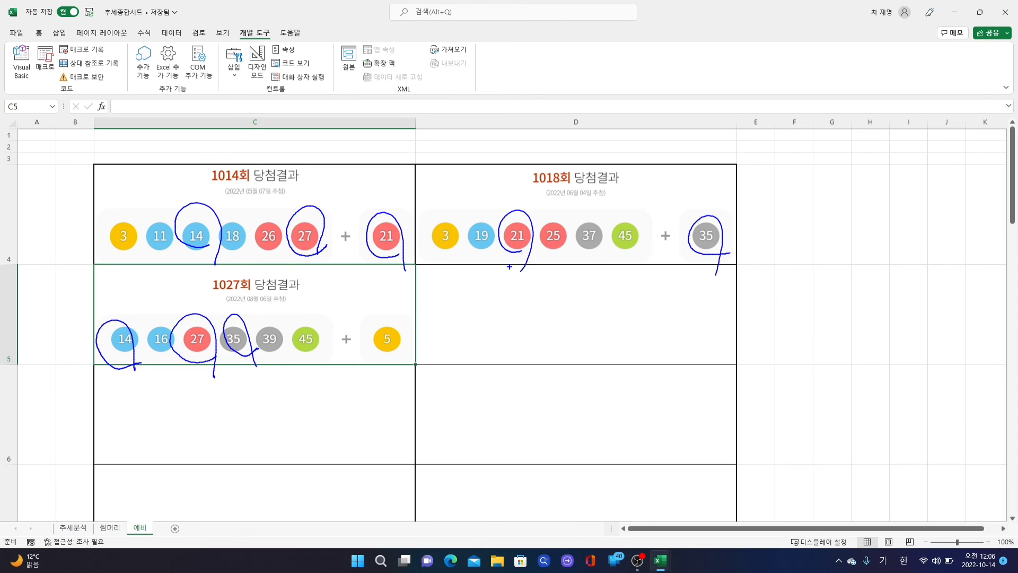
{"action": "mouse_move", "coordinate": [463, 249]}
{"action": "left_mouse_down"}
{"action": "mouse_move", "coordinate": [435, 220]}
{"action": "mouse_move", "coordinate": [457, 275]}
{"action": "left_mouse_up"}
{"action": "left_click_drag", "start_coordinate": [141, 252], "coordinate": [145, 279]}
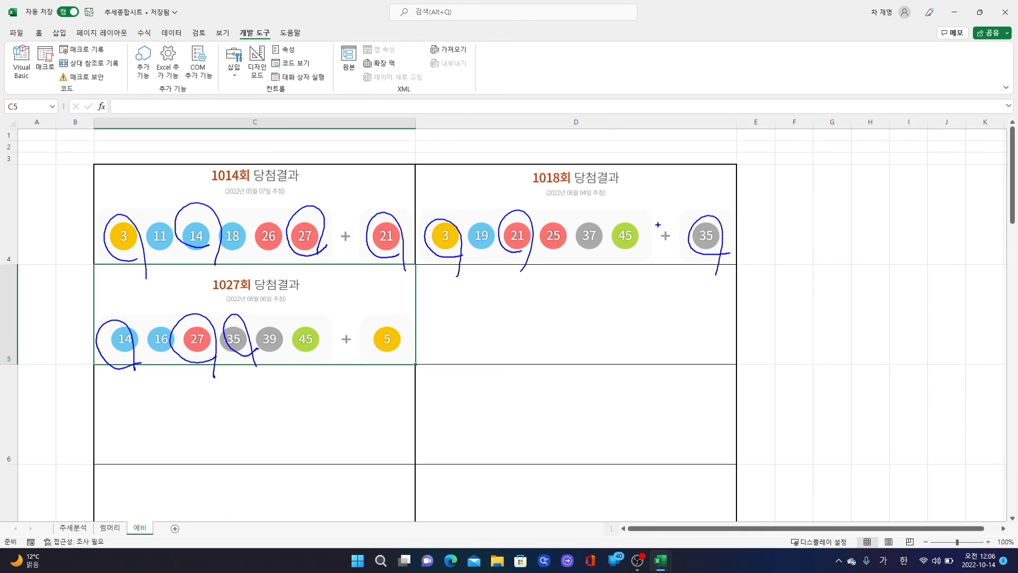
{"action": "key", "text": "e"}
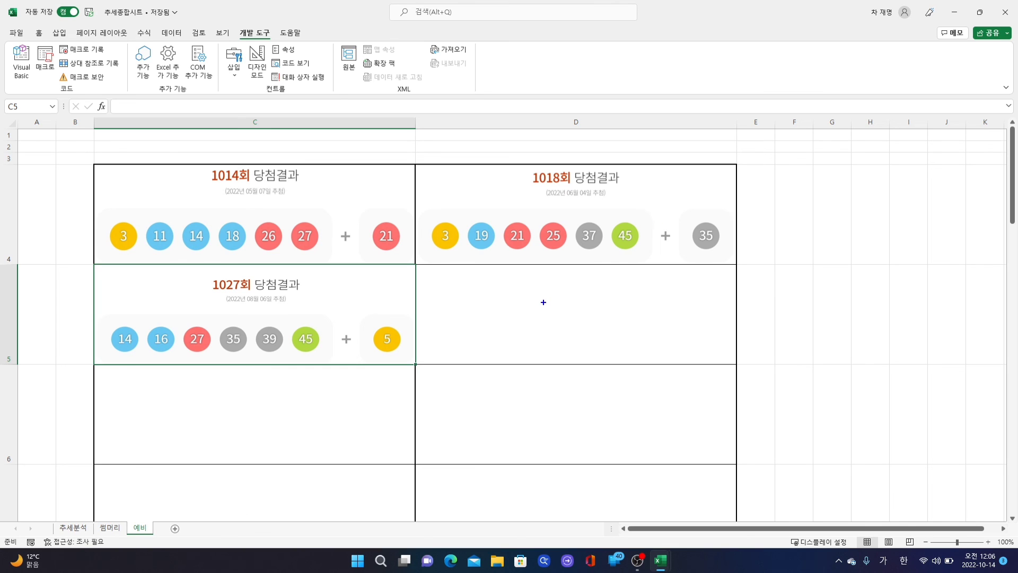
- Handwrite "1014회," in the empty cell beside the draw 1027 result
{"action": "left_click_drag", "start_coordinate": [539, 295], "coordinate": [541, 329]}
{"action": "left_click_drag", "start_coordinate": [548, 308], "coordinate": [580, 334]}
{"action": "left_click_drag", "start_coordinate": [590, 295], "coordinate": [604, 313]}
{"action": "left_click_drag", "start_coordinate": [594, 288], "coordinate": [597, 335]}
{"action": "left_click_drag", "start_coordinate": [617, 293], "coordinate": [622, 304]}
{"action": "left_click_drag", "start_coordinate": [618, 308], "coordinate": [628, 326]}
{"action": "left_click_drag", "start_coordinate": [635, 289], "coordinate": [635, 339]}
{"action": "left_click_drag", "start_coordinate": [649, 329], "coordinate": [642, 340]}
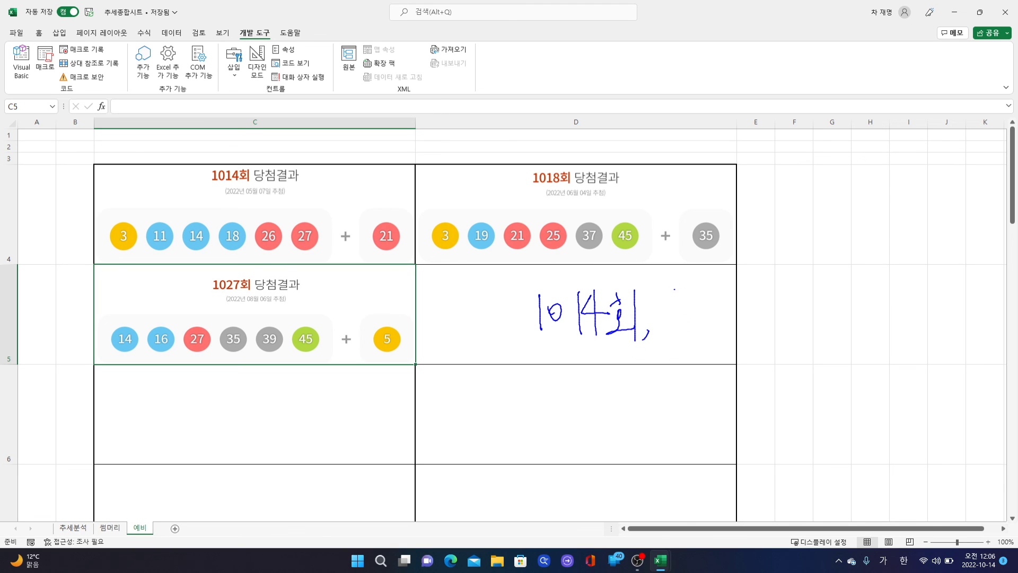
- Handwrite "1018회," after the "1014회" note
{"action": "left_click_drag", "start_coordinate": [673, 289], "coordinate": [676, 344]}
{"action": "mouse_move", "coordinate": [689, 293]}
{"action": "left_mouse_down"}
{"action": "mouse_move", "coordinate": [684, 305]}
{"action": "mouse_move", "coordinate": [691, 297]}
{"action": "left_mouse_up"}
{"action": "left_click_drag", "start_coordinate": [698, 289], "coordinate": [699, 330]}
{"action": "mouse_move", "coordinate": [716, 294]}
{"action": "left_mouse_down"}
{"action": "mouse_move", "coordinate": [704, 315]}
{"action": "mouse_move", "coordinate": [716, 298]}
{"action": "left_mouse_up"}
{"action": "left_click_drag", "start_coordinate": [730, 286], "coordinate": [735, 300]}
{"action": "left_click_drag", "start_coordinate": [726, 304], "coordinate": [745, 335]}
{"action": "left_click_drag", "start_coordinate": [759, 326], "coordinate": [748, 335]}
- Handwrite "1027회" after the other two draw numbers and underline the whole row with a wavy line
{"action": "left_click_drag", "start_coordinate": [776, 289], "coordinate": [774, 329]}
{"action": "mouse_move", "coordinate": [793, 309]}
{"action": "left_mouse_down"}
{"action": "mouse_move", "coordinate": [788, 321]}
{"action": "mouse_move", "coordinate": [795, 311]}
{"action": "left_mouse_up"}
{"action": "mouse_move", "coordinate": [800, 302]}
{"action": "left_mouse_down"}
{"action": "mouse_move", "coordinate": [805, 319]}
{"action": "mouse_move", "coordinate": [820, 317]}
{"action": "left_mouse_up"}
{"action": "mouse_move", "coordinate": [832, 294]}
{"action": "left_mouse_down"}
{"action": "mouse_move", "coordinate": [826, 332]}
{"action": "mouse_move", "coordinate": [857, 291]}
{"action": "left_mouse_up"}
{"action": "left_click_drag", "start_coordinate": [854, 297], "coordinate": [851, 321]}
{"action": "left_click_drag", "start_coordinate": [834, 325], "coordinate": [863, 316]}
{"action": "left_click_drag", "start_coordinate": [873, 280], "coordinate": [864, 330]}
{"action": "left_click_drag", "start_coordinate": [498, 356], "coordinate": [853, 352]}
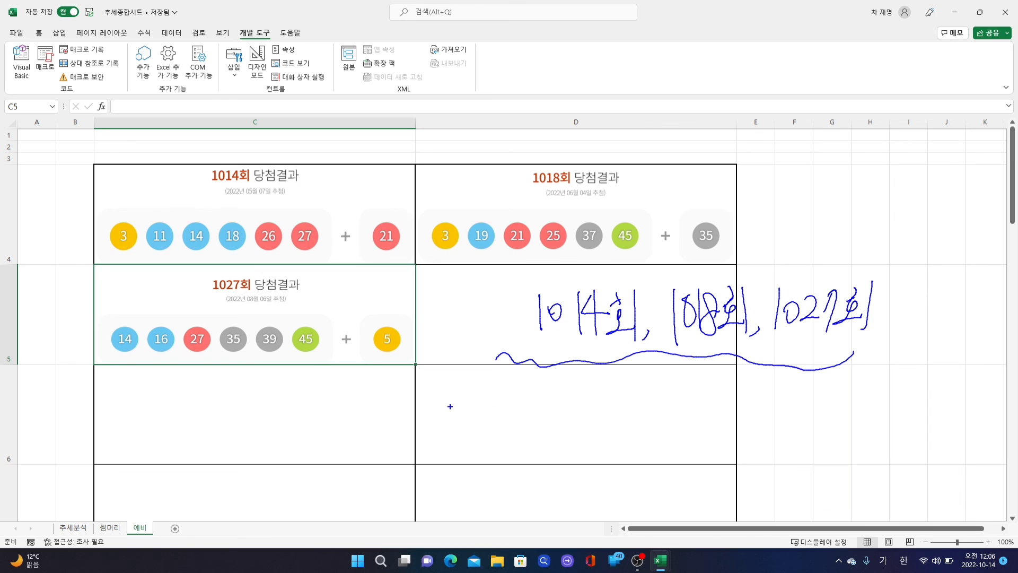
- Handwrite "27" below the underlined draw numbers and underline it with a wavy line
{"action": "mouse_move", "coordinate": [500, 410]}
{"action": "left_mouse_down"}
{"action": "mouse_move", "coordinate": [503, 430]}
{"action": "mouse_move", "coordinate": [538, 434]}
{"action": "left_mouse_up"}
{"action": "mouse_move", "coordinate": [536, 402]}
{"action": "left_mouse_down"}
{"action": "mouse_move", "coordinate": [536, 422]}
{"action": "mouse_move", "coordinate": [561, 451]}
{"action": "left_mouse_up"}
{"action": "left_click_drag", "start_coordinate": [471, 453], "coordinate": [602, 447]}
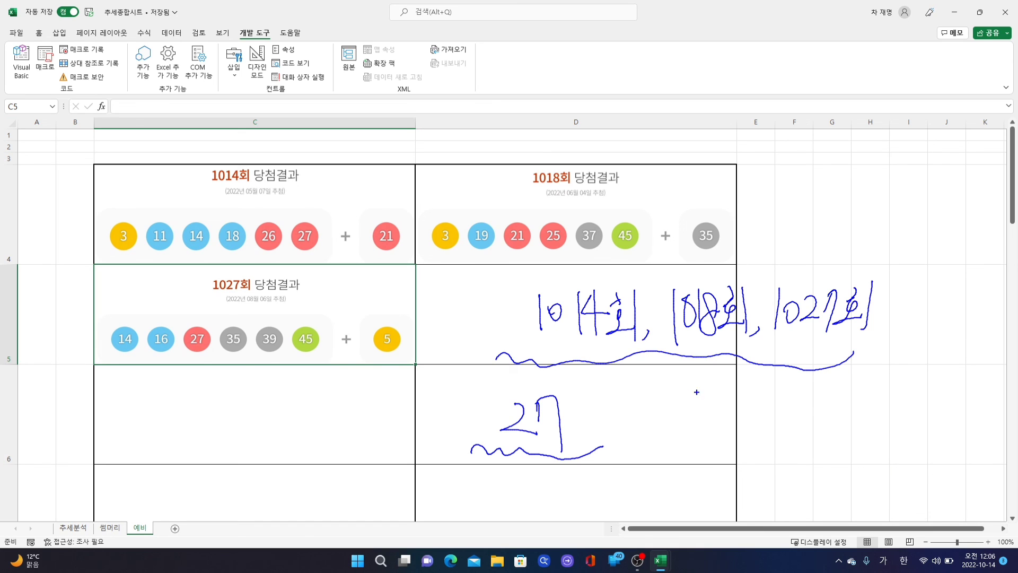
- Handwrite "21" beside the "27", underline it with a wavy line, and thicken its digit 1
{"action": "left_click_drag", "start_coordinate": [703, 401], "coordinate": [731, 417]}
{"action": "left_click_drag", "start_coordinate": [738, 380], "coordinate": [738, 444]}
{"action": "left_click_drag", "start_coordinate": [656, 446], "coordinate": [739, 440]}
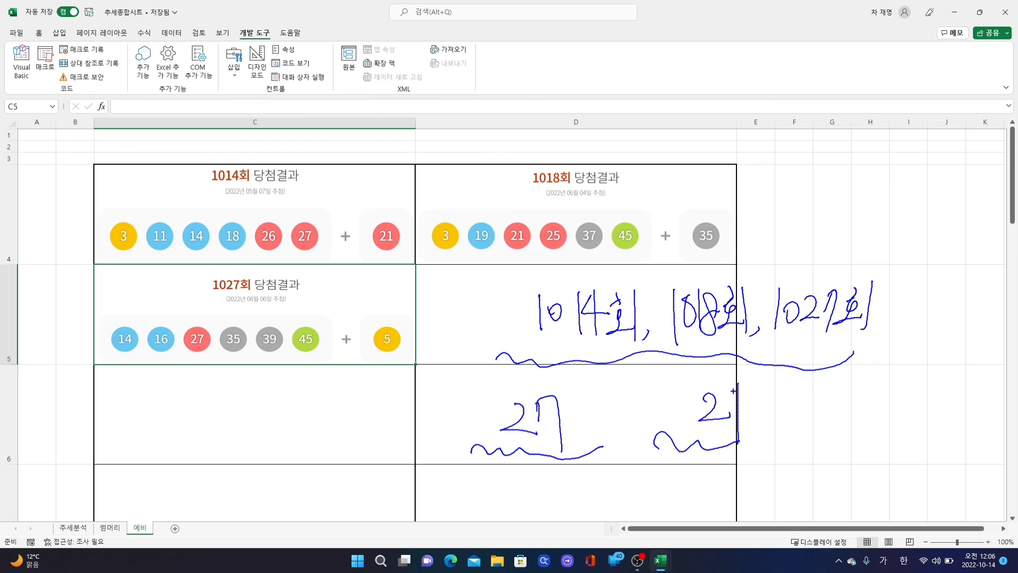
{"action": "mouse_move", "coordinate": [735, 383]}
{"action": "left_mouse_down"}
{"action": "mouse_move", "coordinate": [734, 438]}
{"action": "mouse_move", "coordinate": [733, 409]}
{"action": "left_mouse_up"}
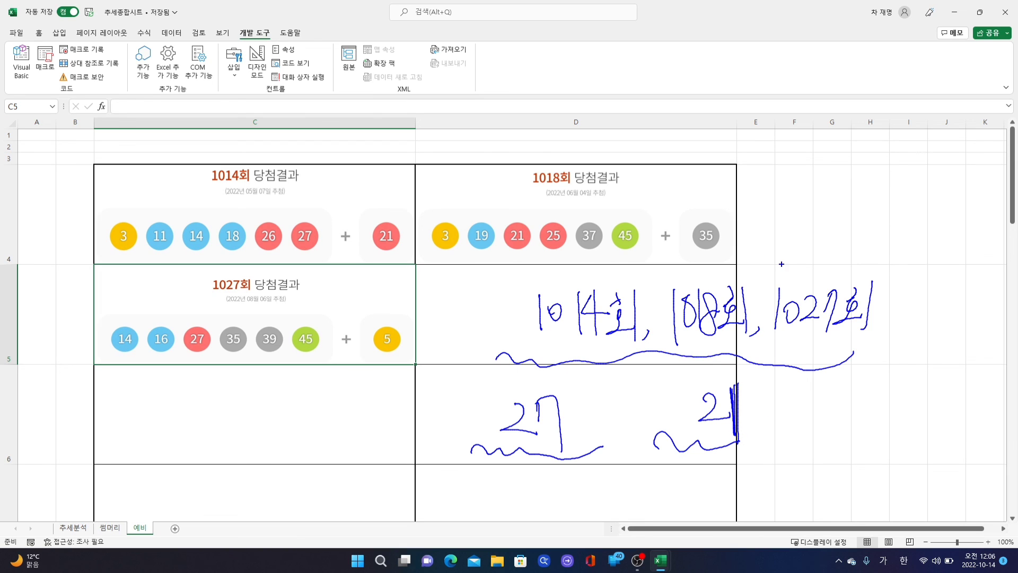